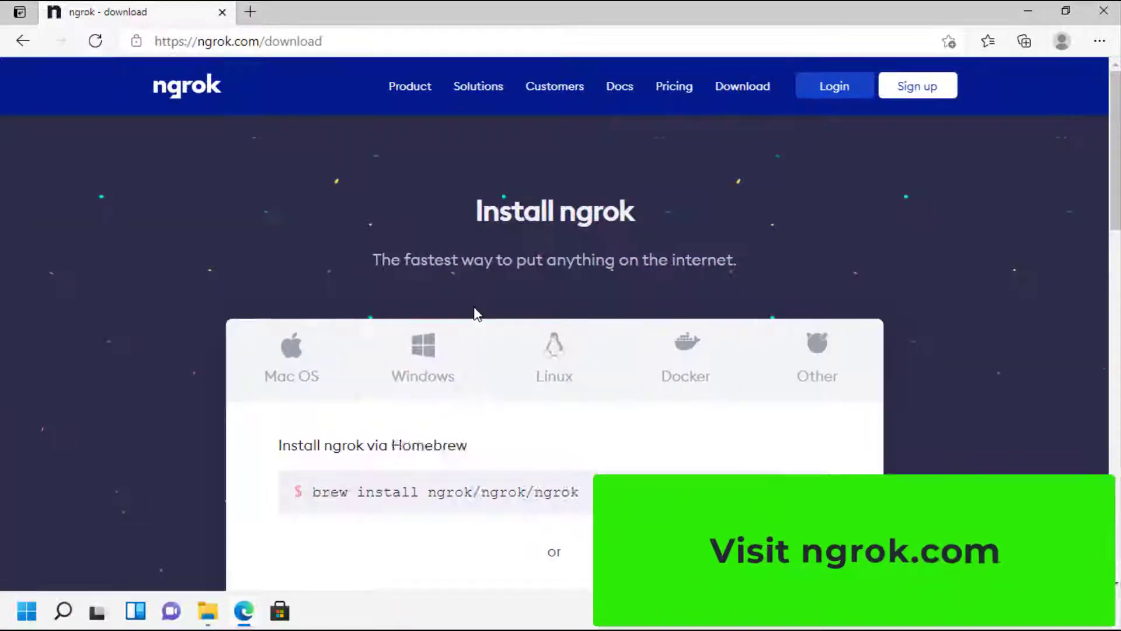
- Show ngrok's download page on its Windows instructions, down to the 64-bit ZIP option
click(422, 354)
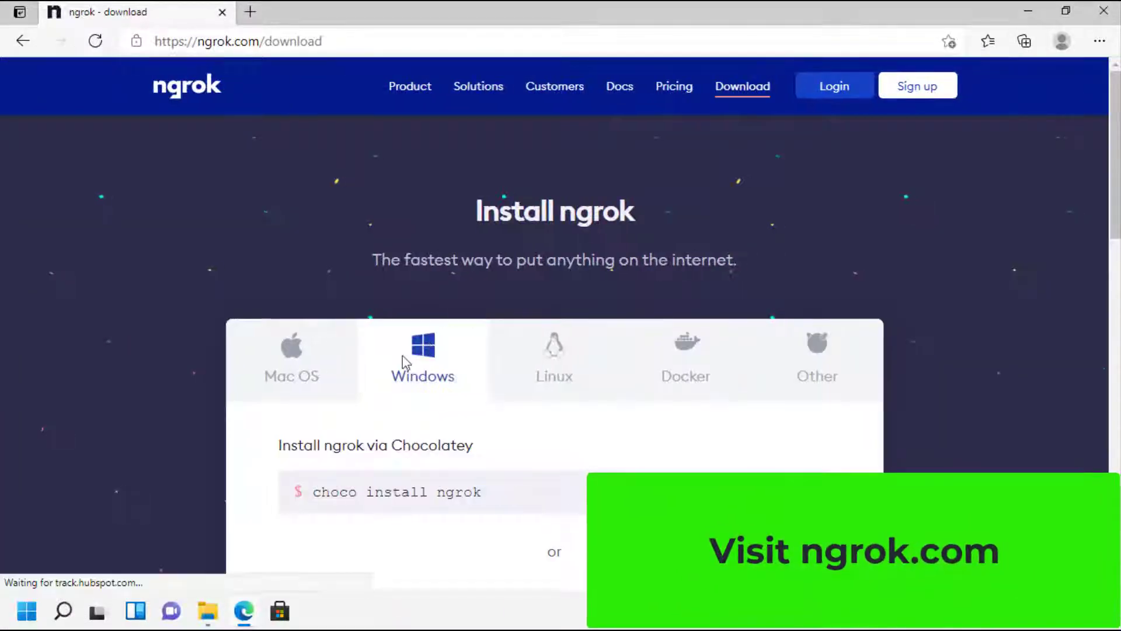
scroll(405, 359, down, 4)
scroll(404, 360, down, 2)
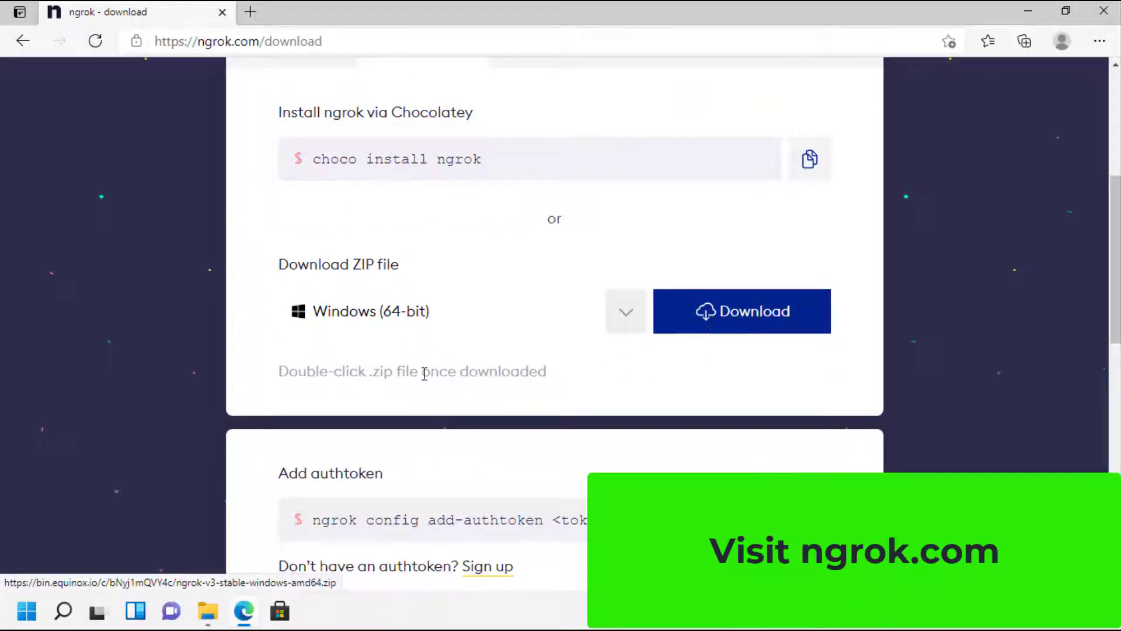
- Extract the downloaded ngrok ZIP in Downloads with Show extracted files unticked
click(207, 611)
click(351, 231)
right_click(351, 232)
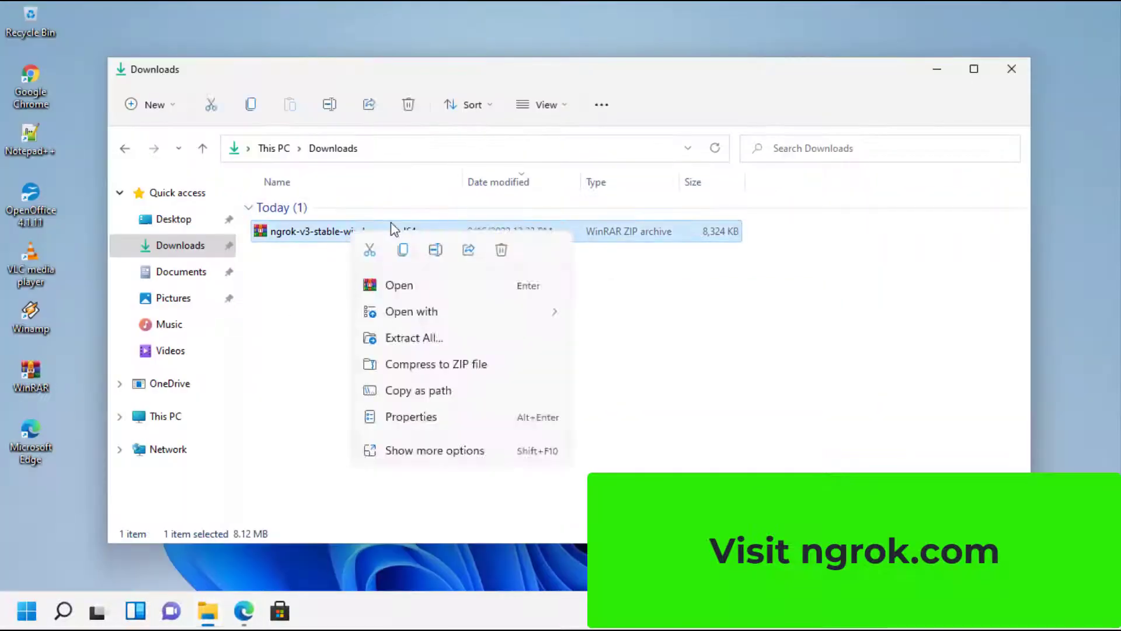
click(410, 336)
click(345, 269)
click(710, 461)
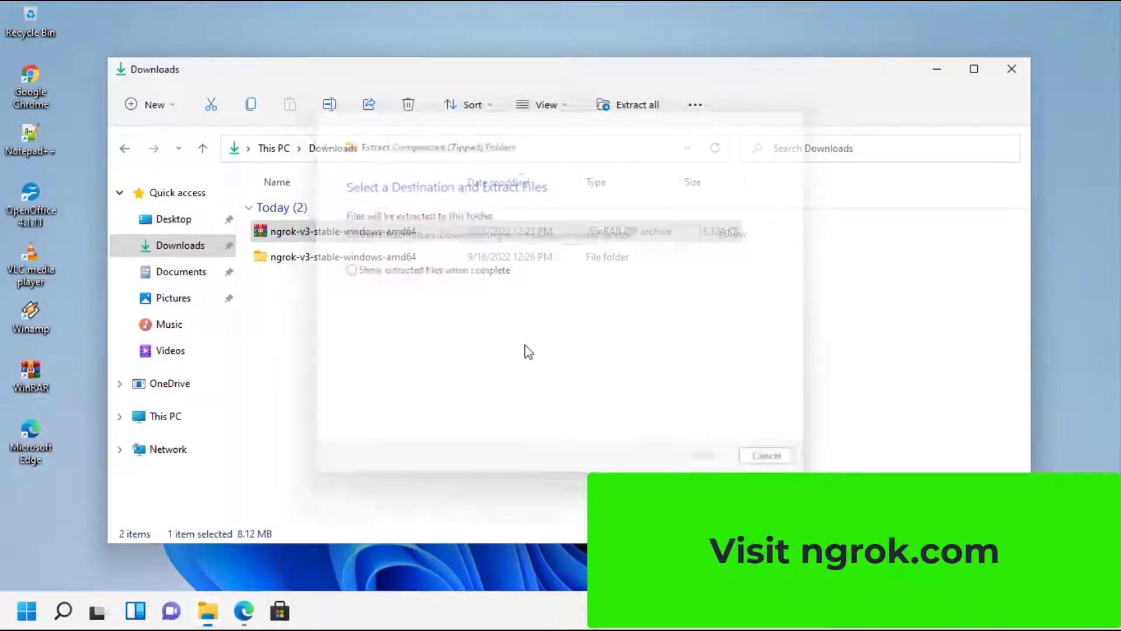
- Go into the newly extracted ngrok folder
double_click(359, 256)
click(385, 329)
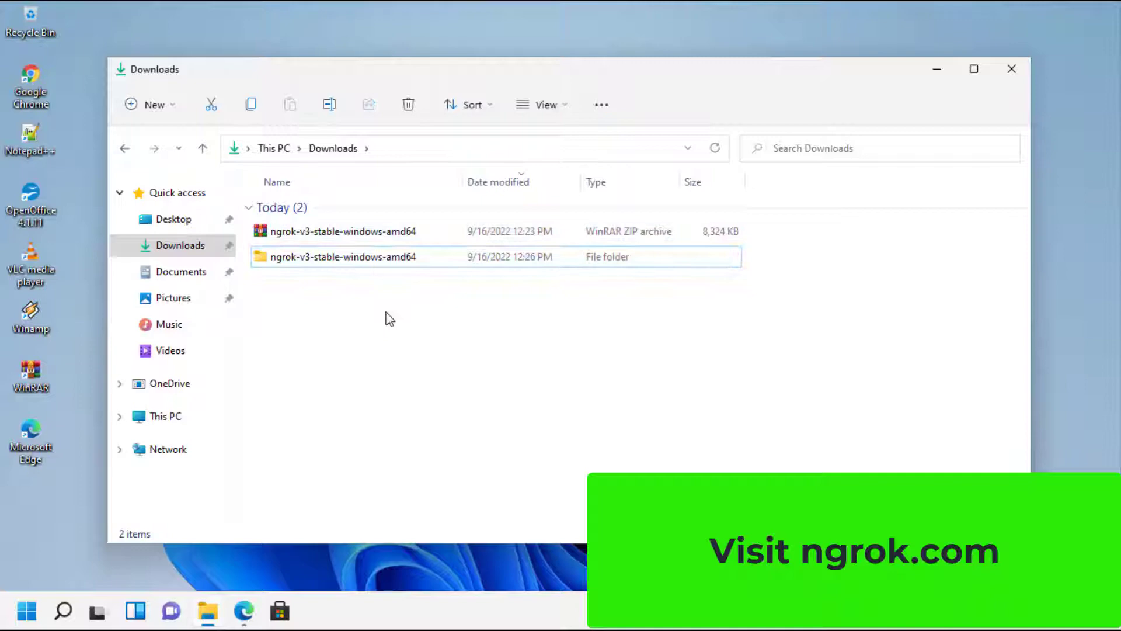
double_click(368, 258)
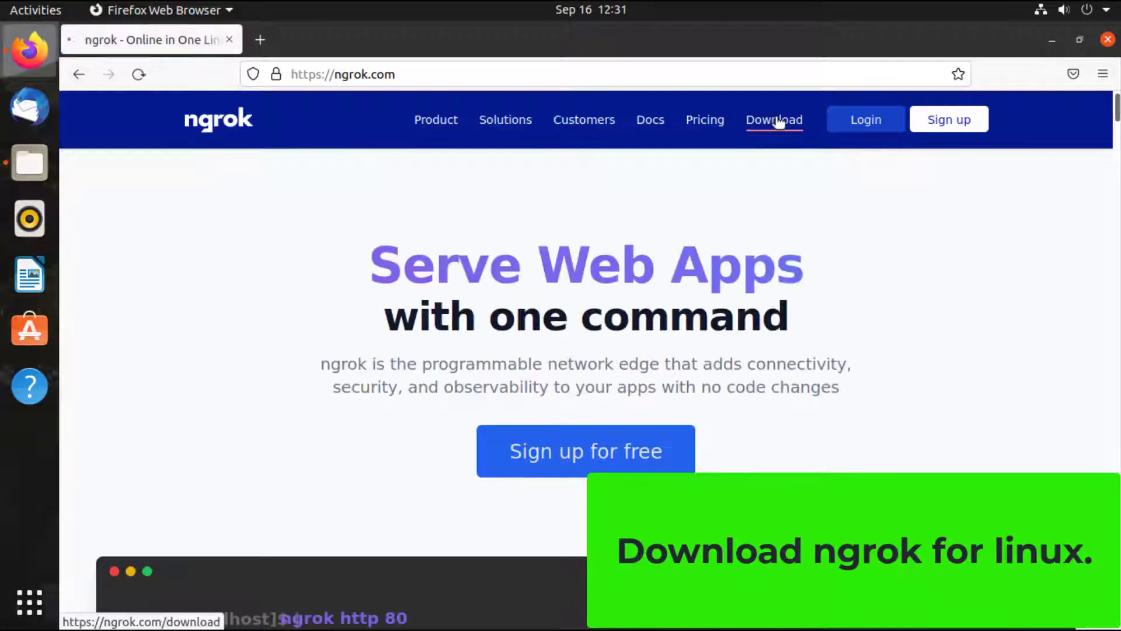
- Save the Linux x86-64 ngrok TGZ from the download page's Linux tab
click(773, 119)
scroll(706, 265, down, 2)
scroll(706, 265, down, 1)
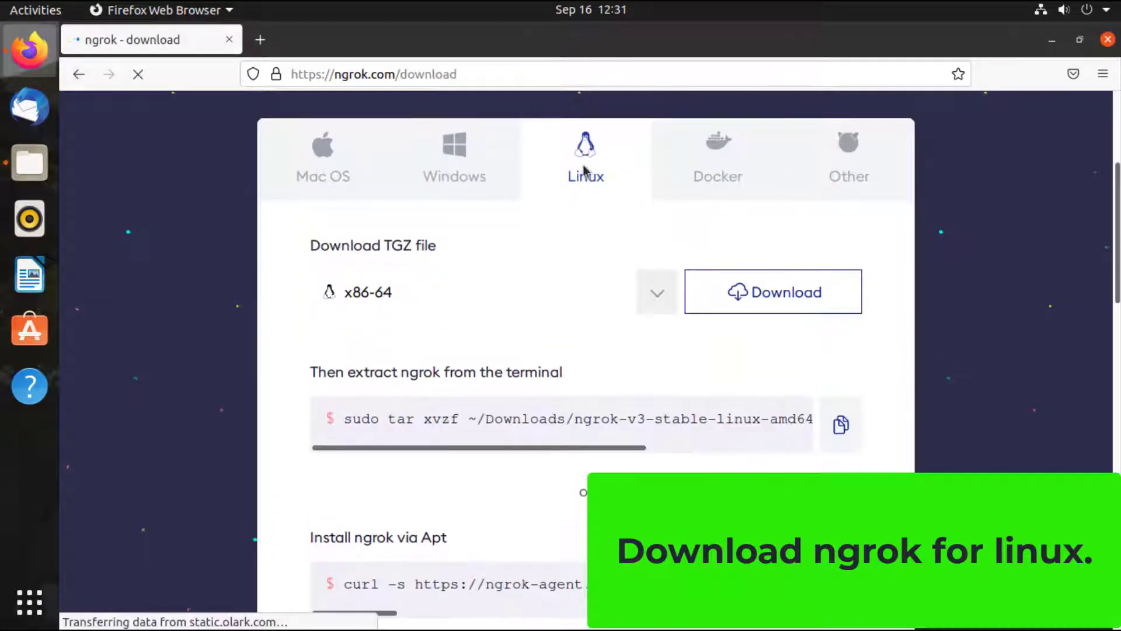
scroll(631, 335, down, 1)
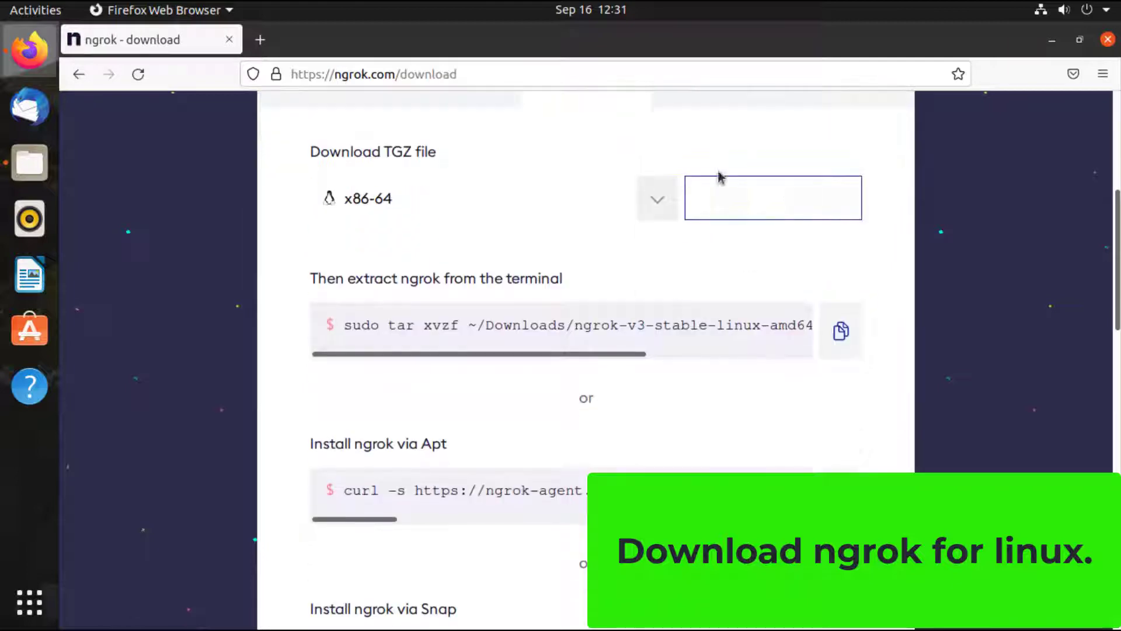
click(755, 198)
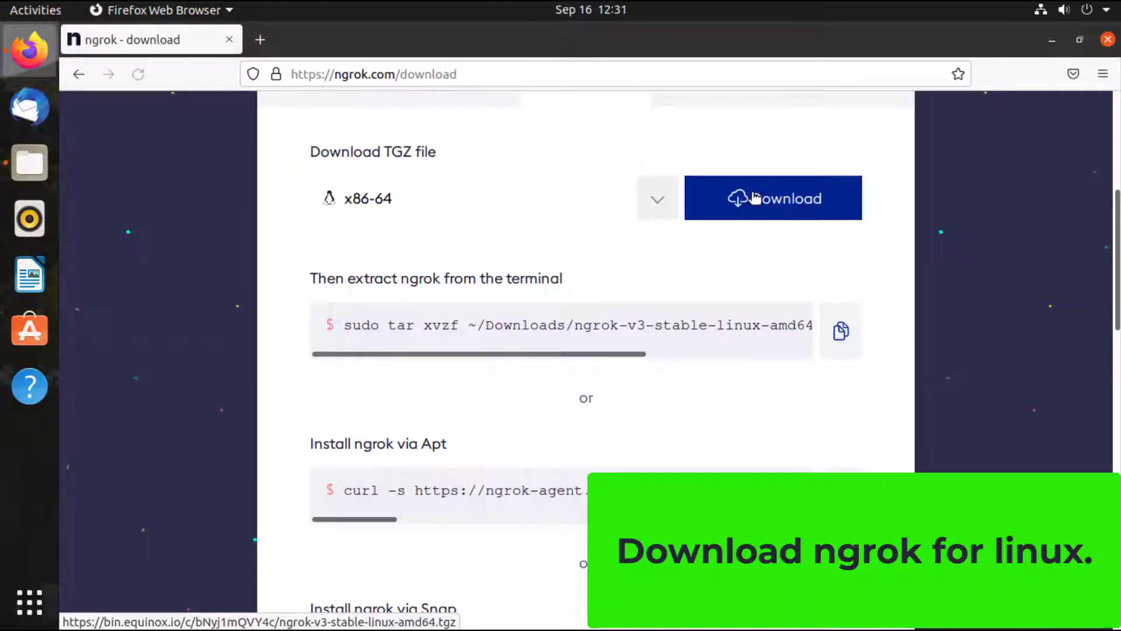
click(452, 401)
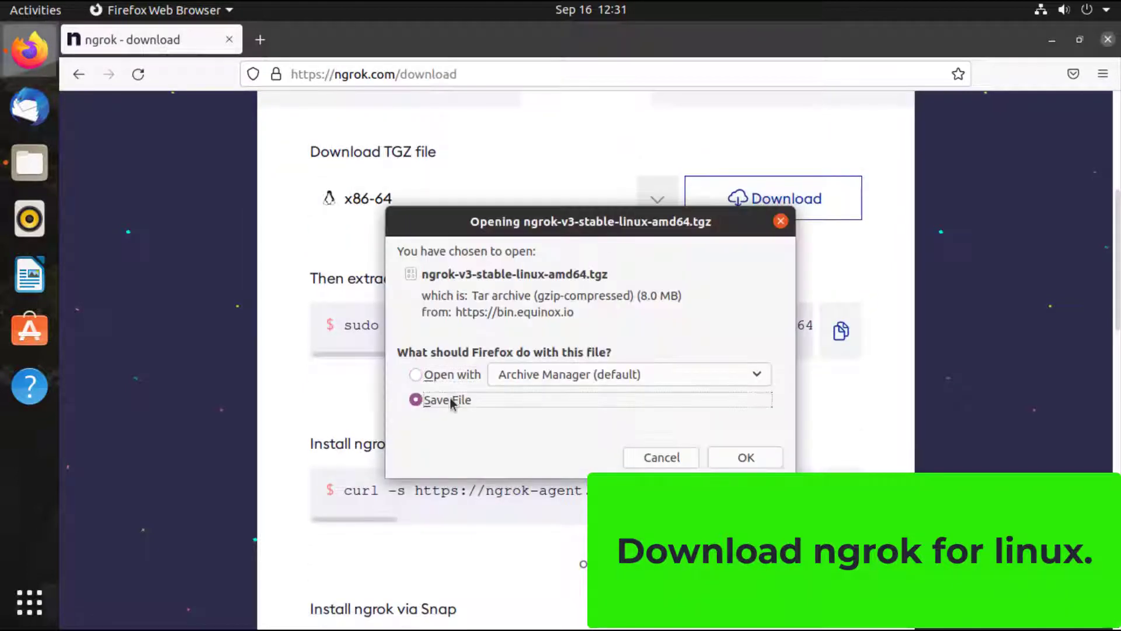
click(746, 457)
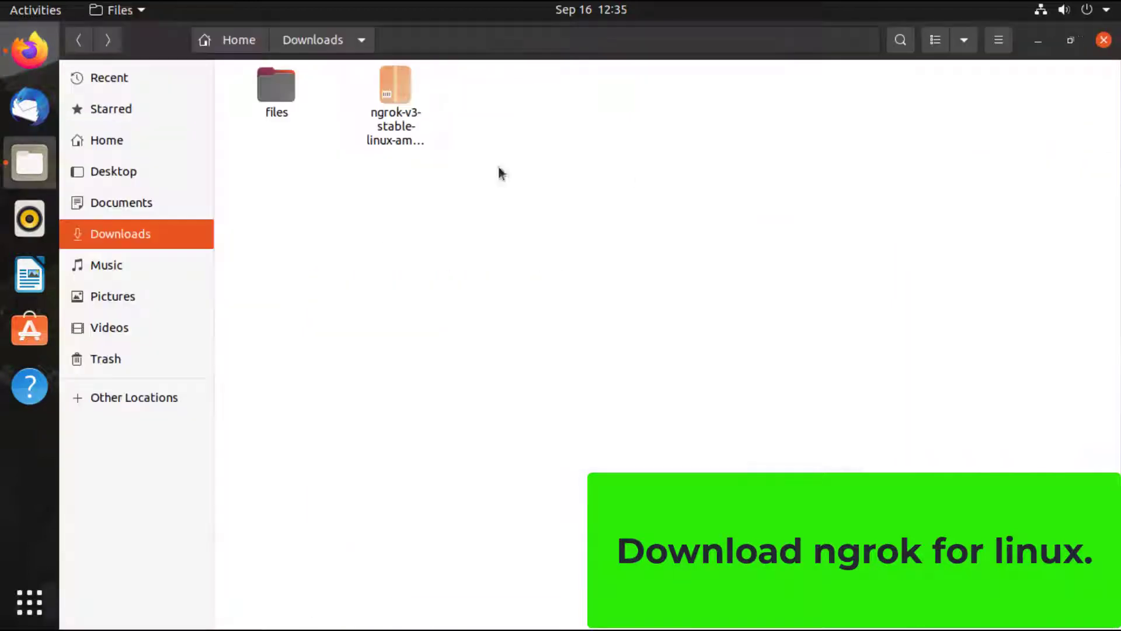
- Start a terminal in Downloads and extract the ngrok TGZ with tar -xvzf
right_click(573, 136)
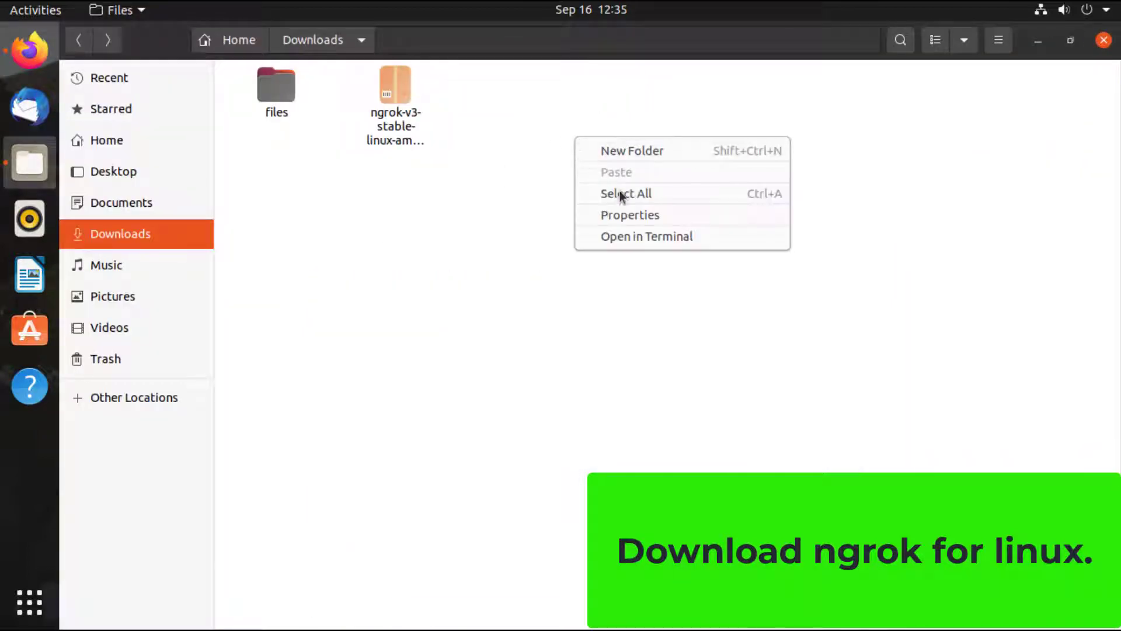
click(628, 235)
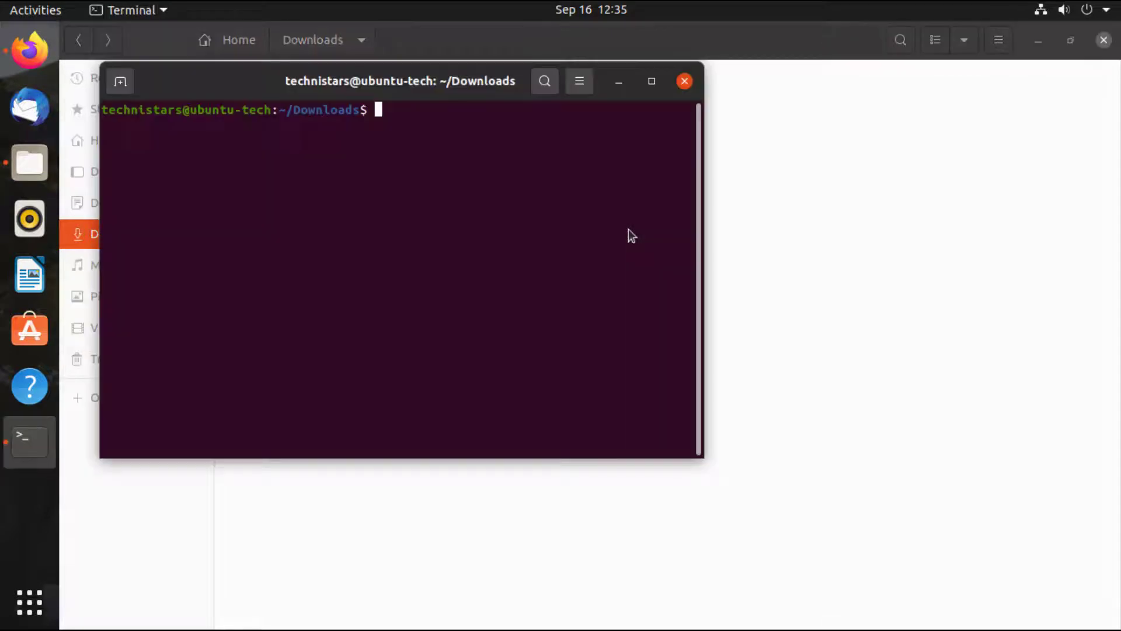
text(ta)
key(BackSpace)
text(r )
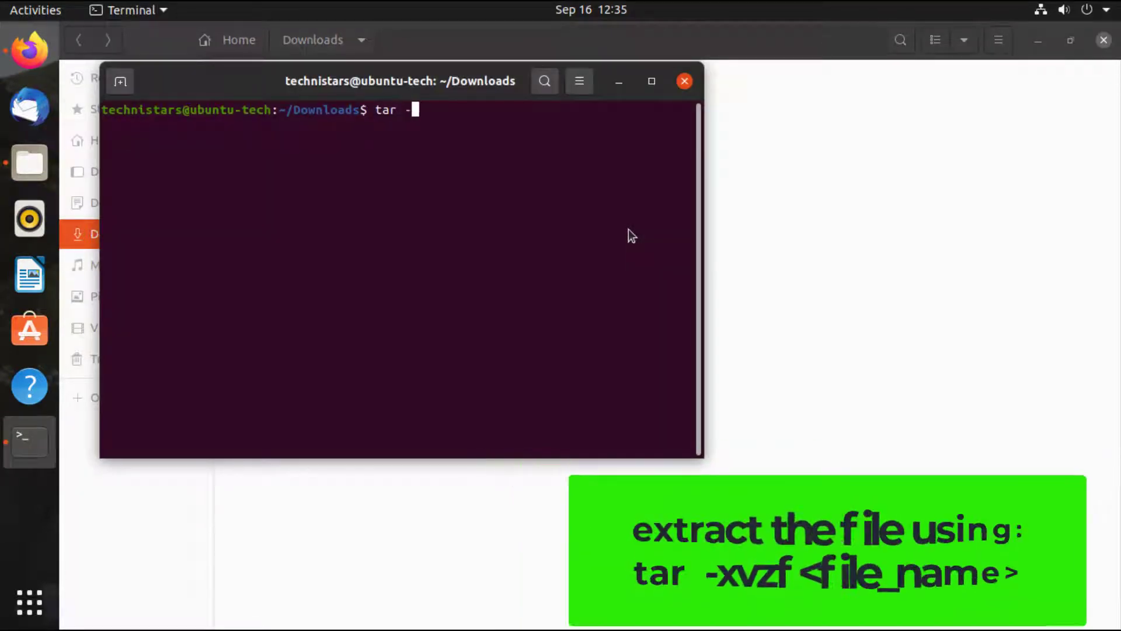
text(-x)
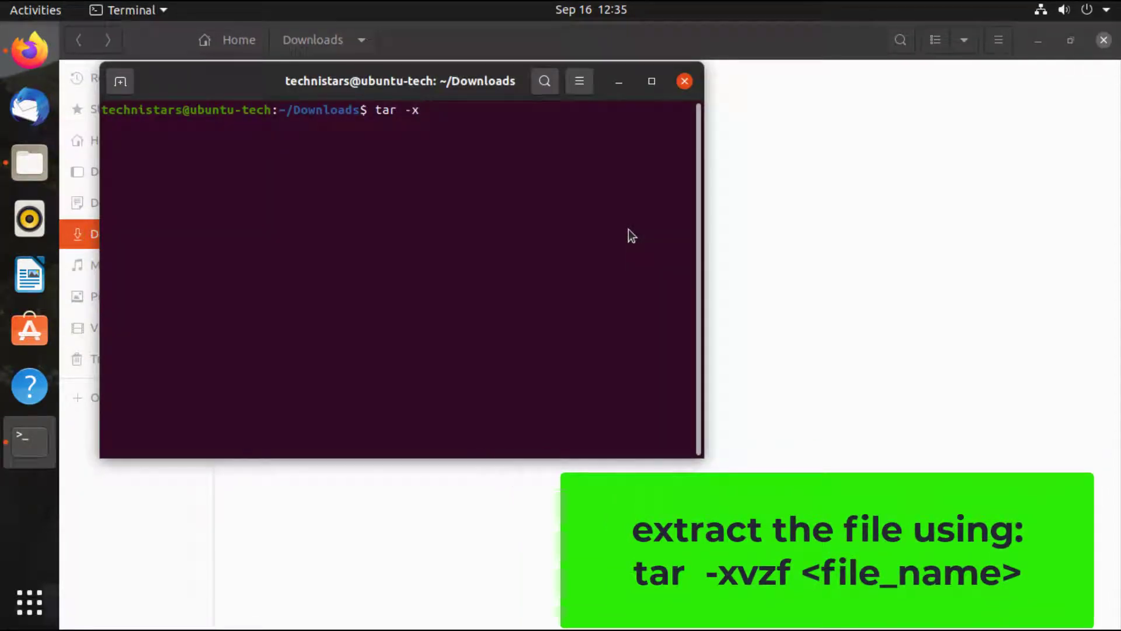
text(vzf n)
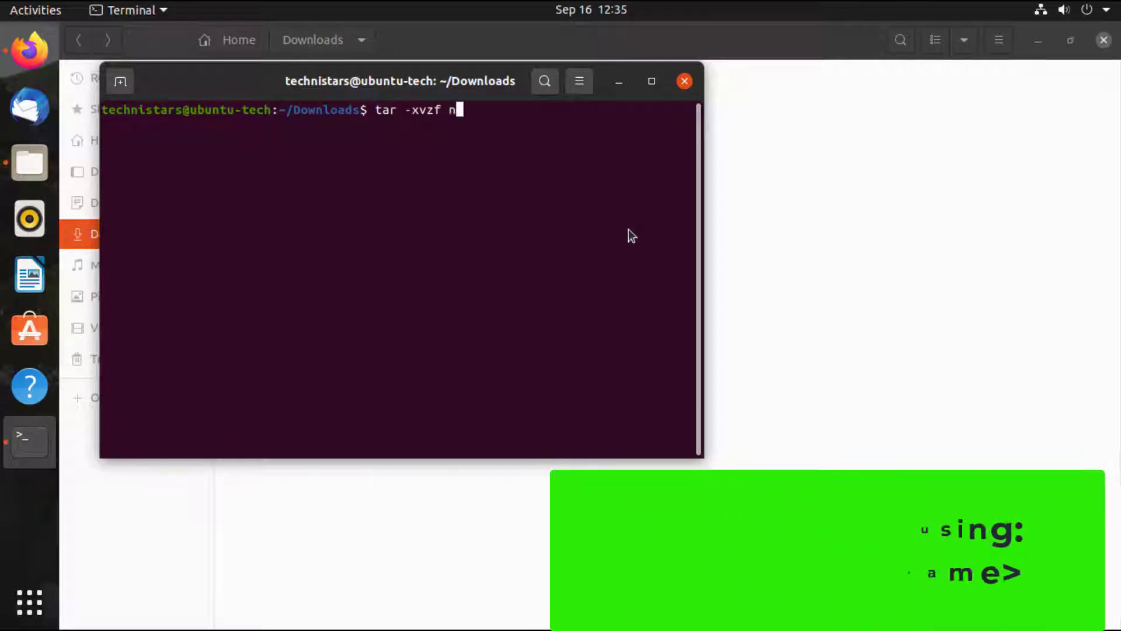
key(Tab)
key(Return)
text(ls)
- List the files, move ngrok into /usr/bin with sudo, and clear the screen
key(Return)
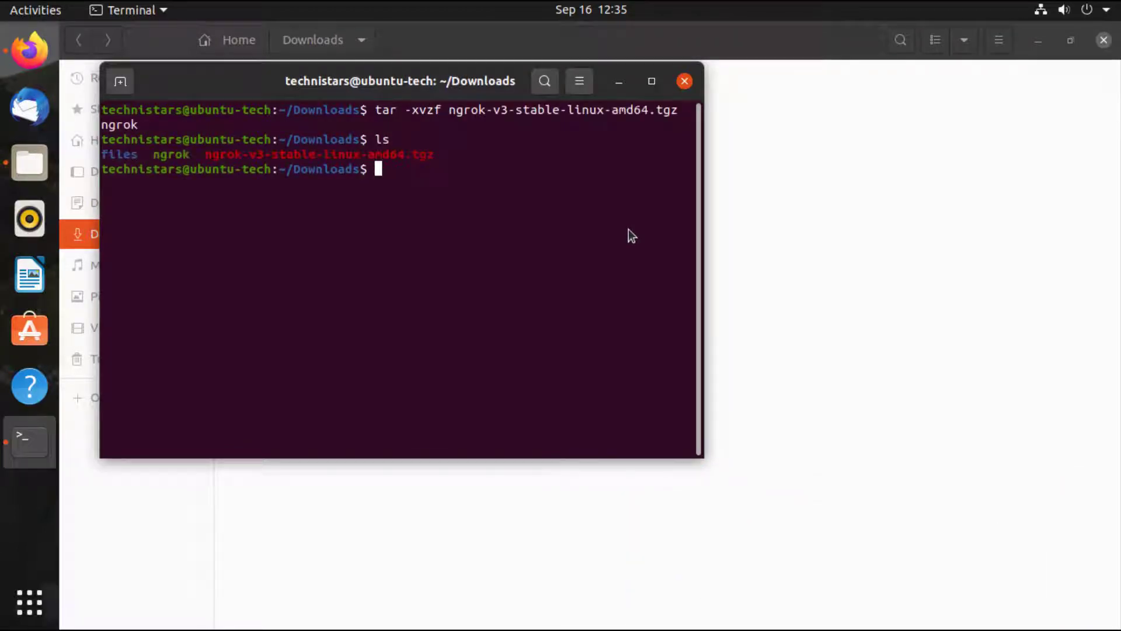
text(sud)
text(o )
text(m)
text(v )
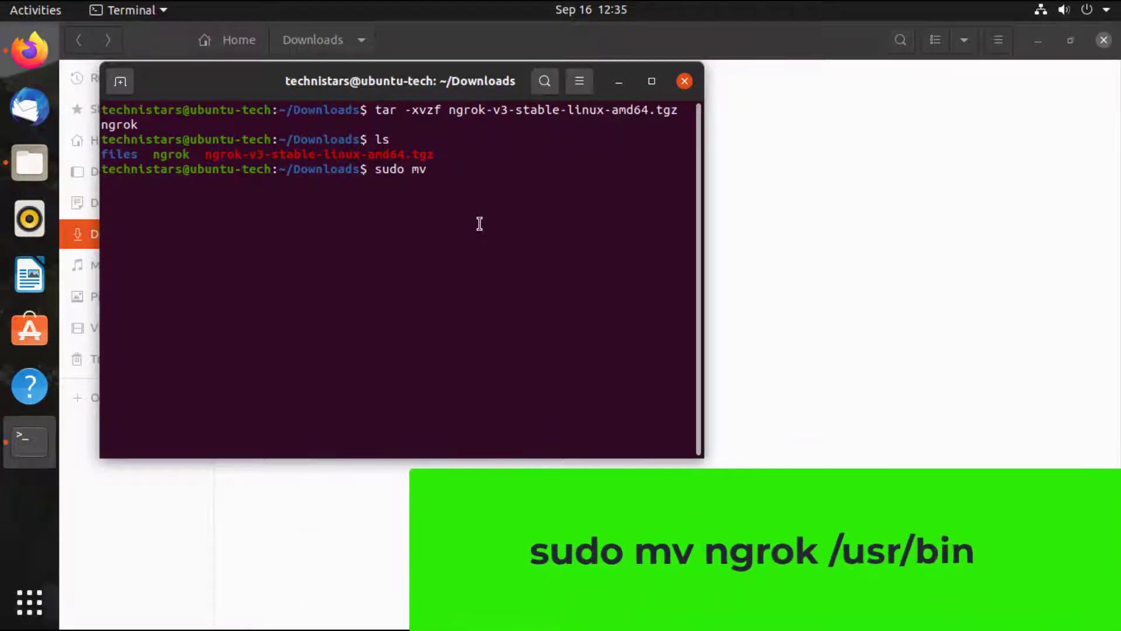
text(ngrok )
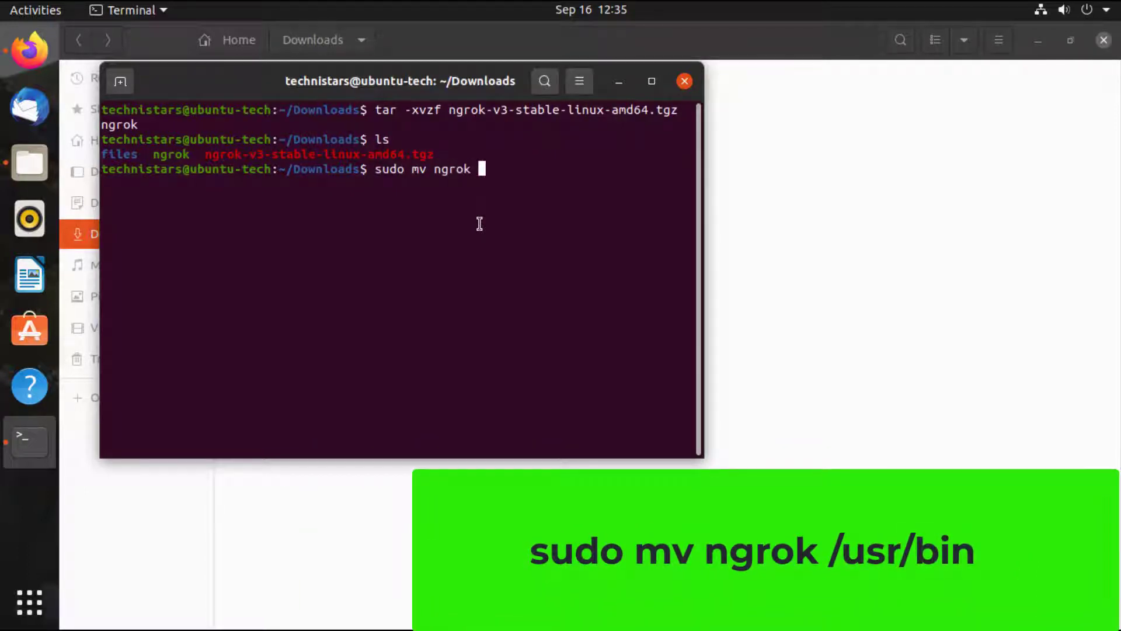
text(/usr/bin/)
key(Return)
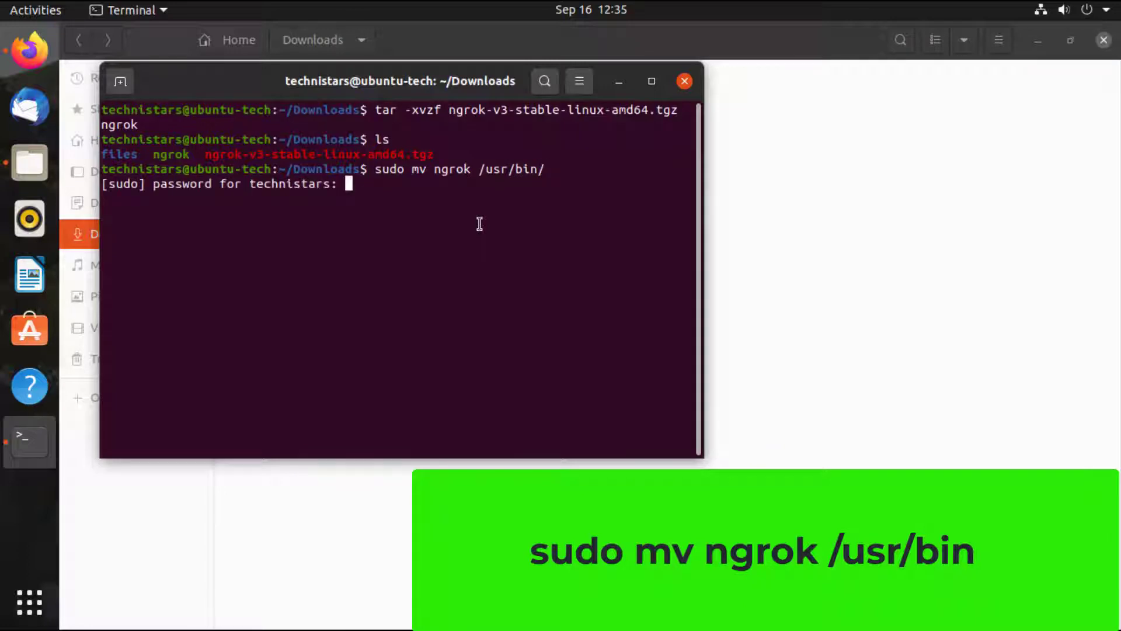
key(Return)
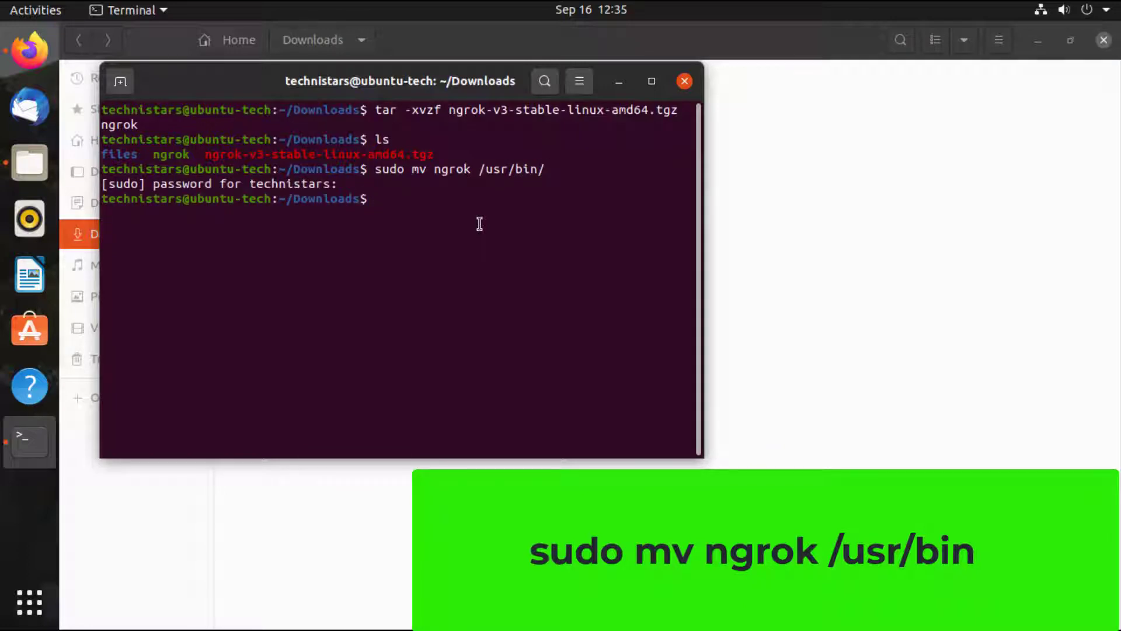
key(Return)
text(clear)
key(Return)
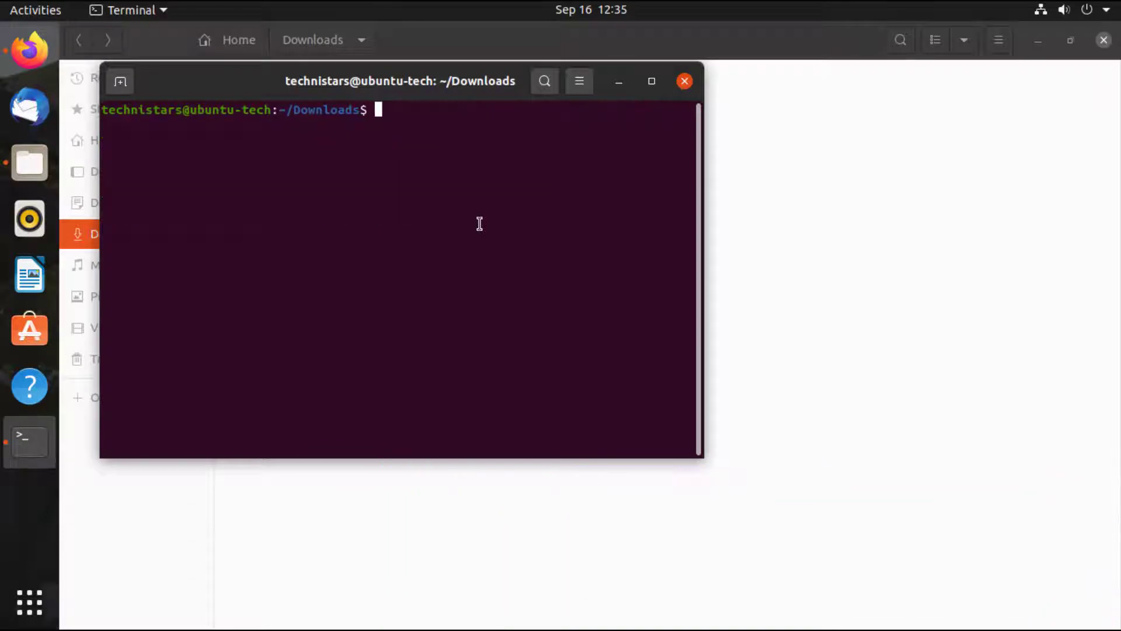
text(ngrok.com/signup)
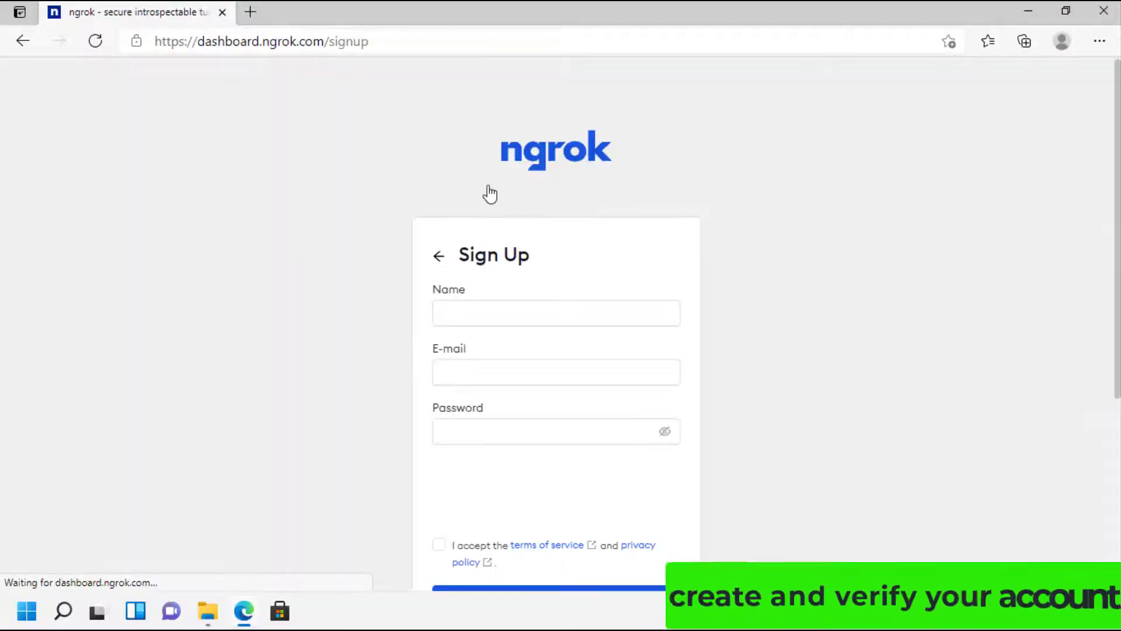
- Fill in the ngrok sign-up form, accept the terms of service, and submit it
click(479, 315)
text(techni)
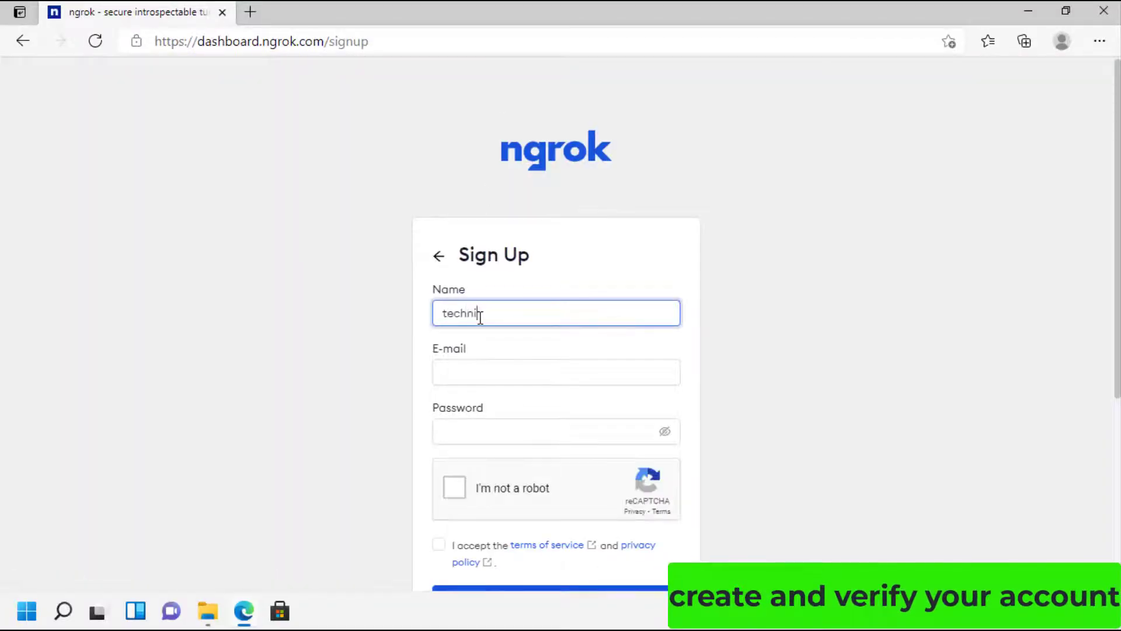
text(stars)
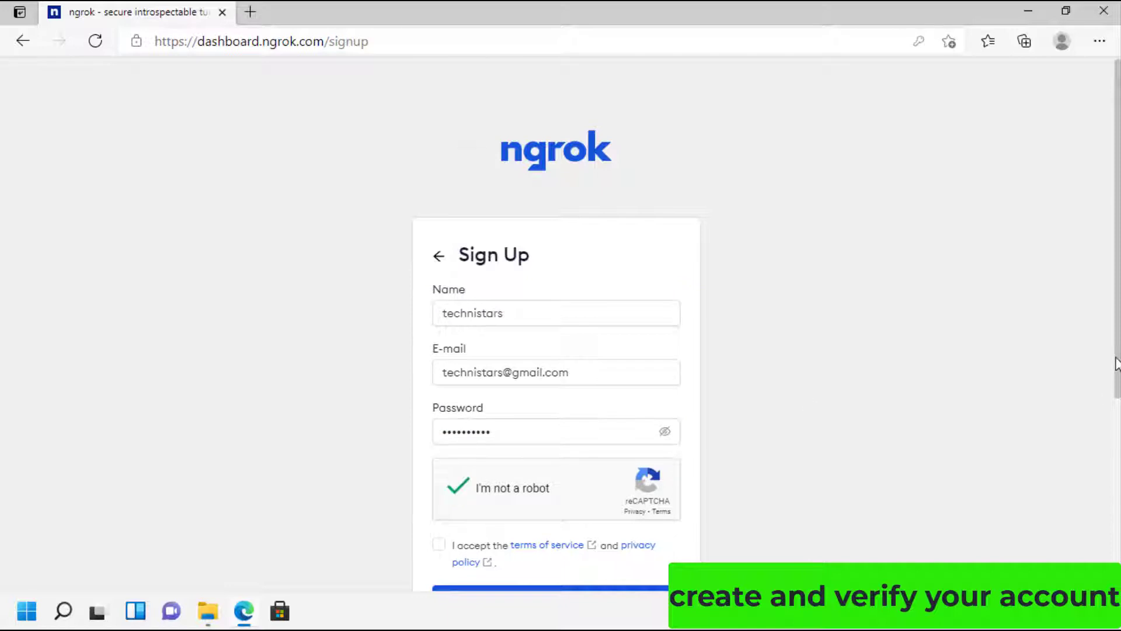
scroll(560, 350, down, 2)
click(439, 546)
click(556, 503)
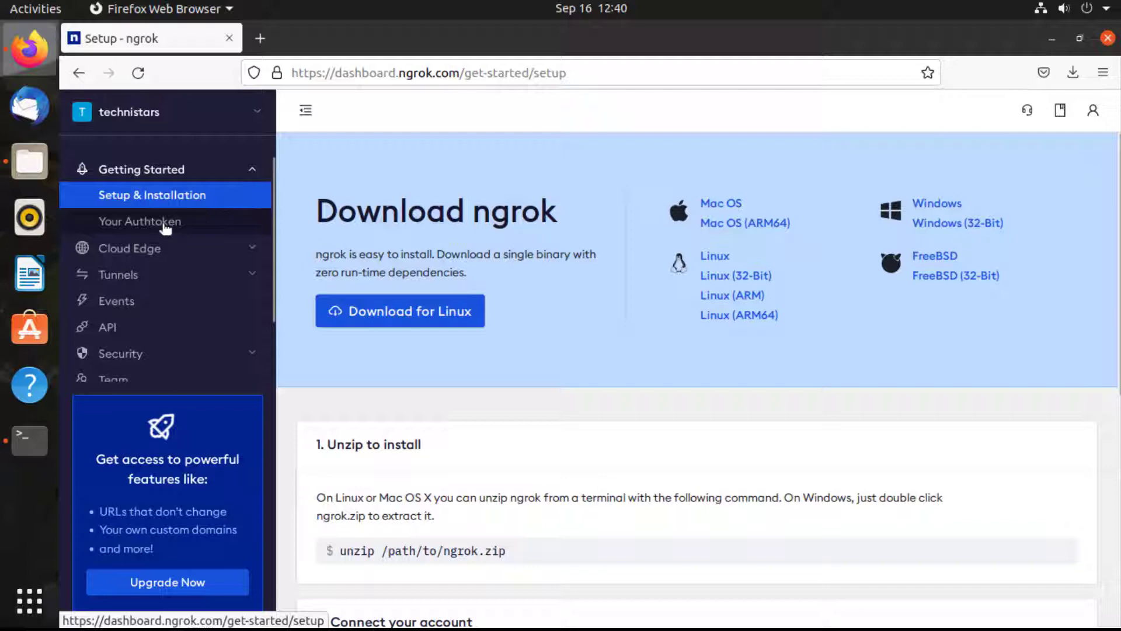
- Show the authtoken page from 'Your Authtoken' under Getting Started in the sidebar
click(163, 223)
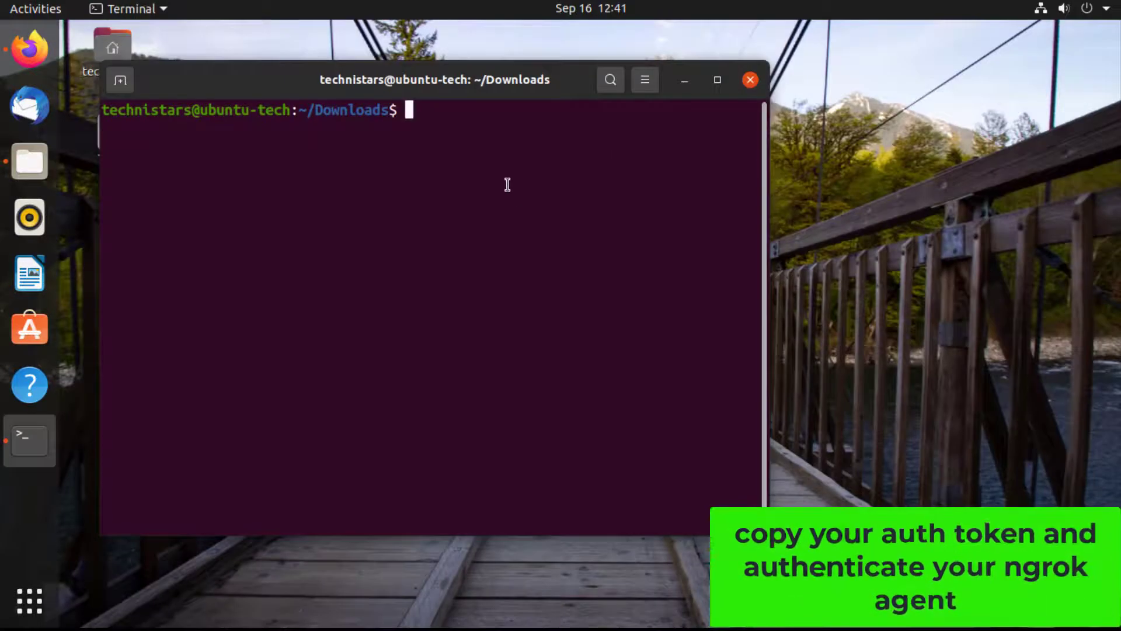
text(grok )
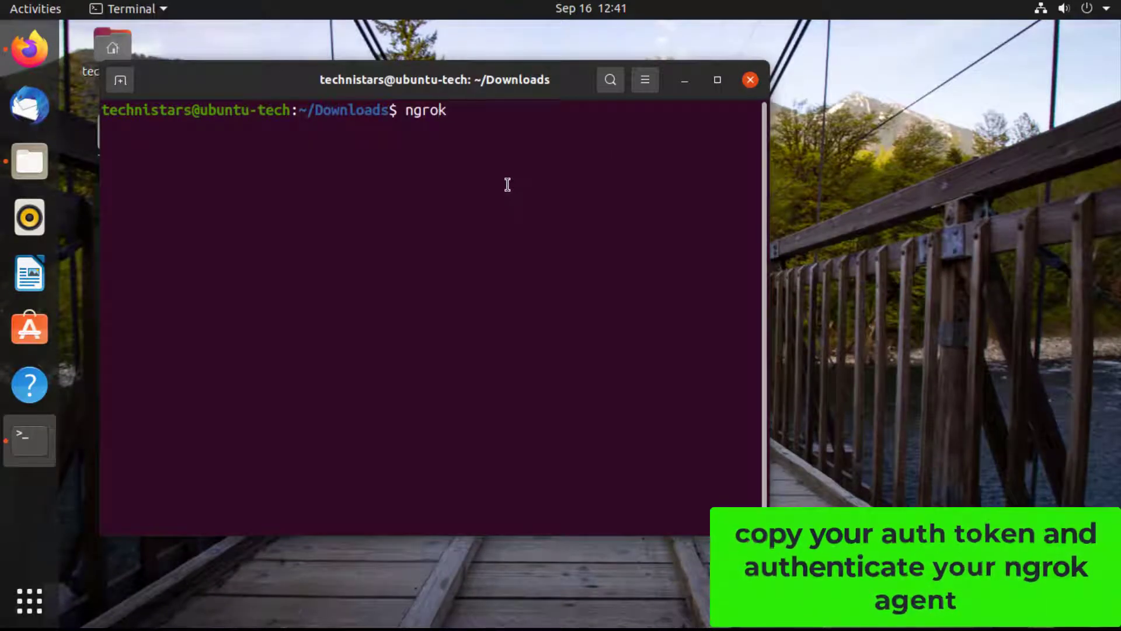
text(config a)
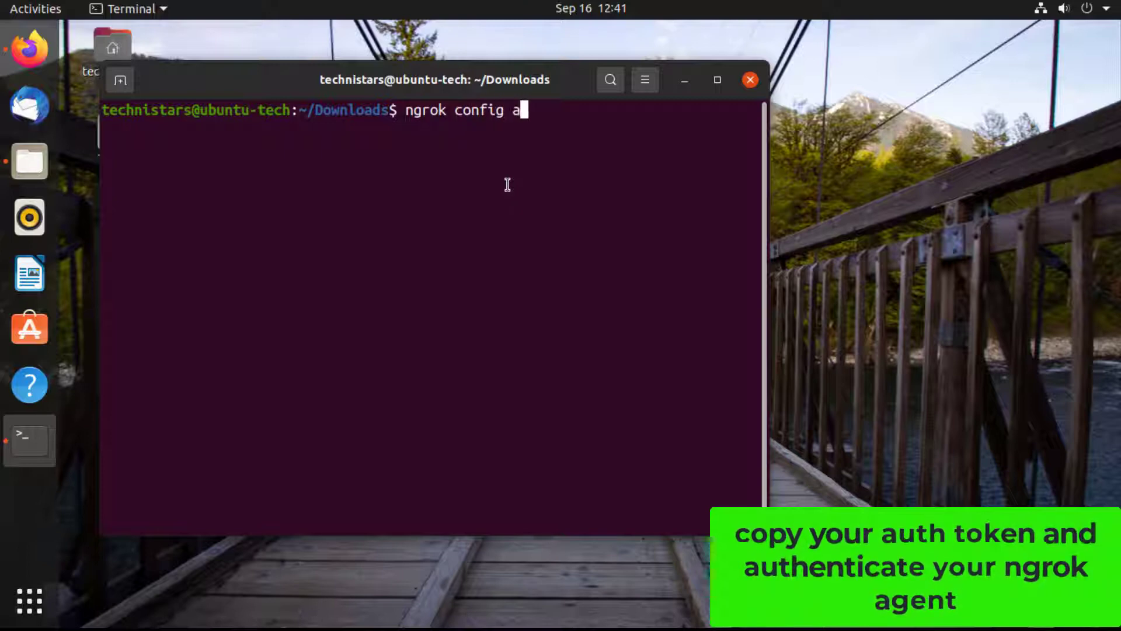
text(dd-a)
text(uthtoken)
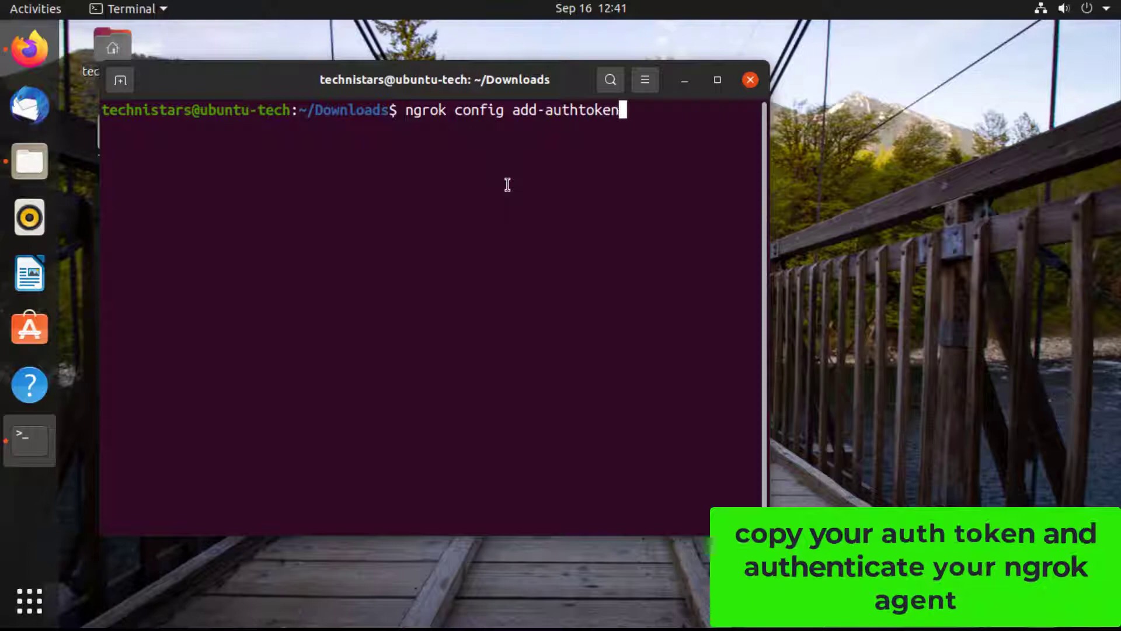
- Run ngrok config add-authtoken with the pasted token in the Ubuntu terminal
key(ctrl+shift+v)
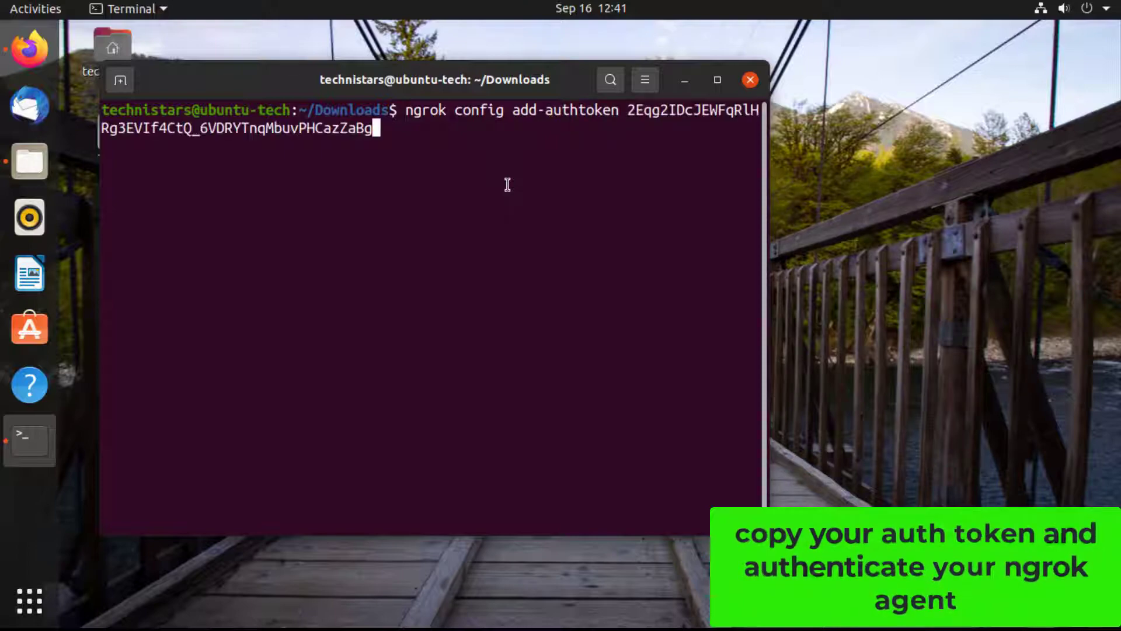
key(Return)
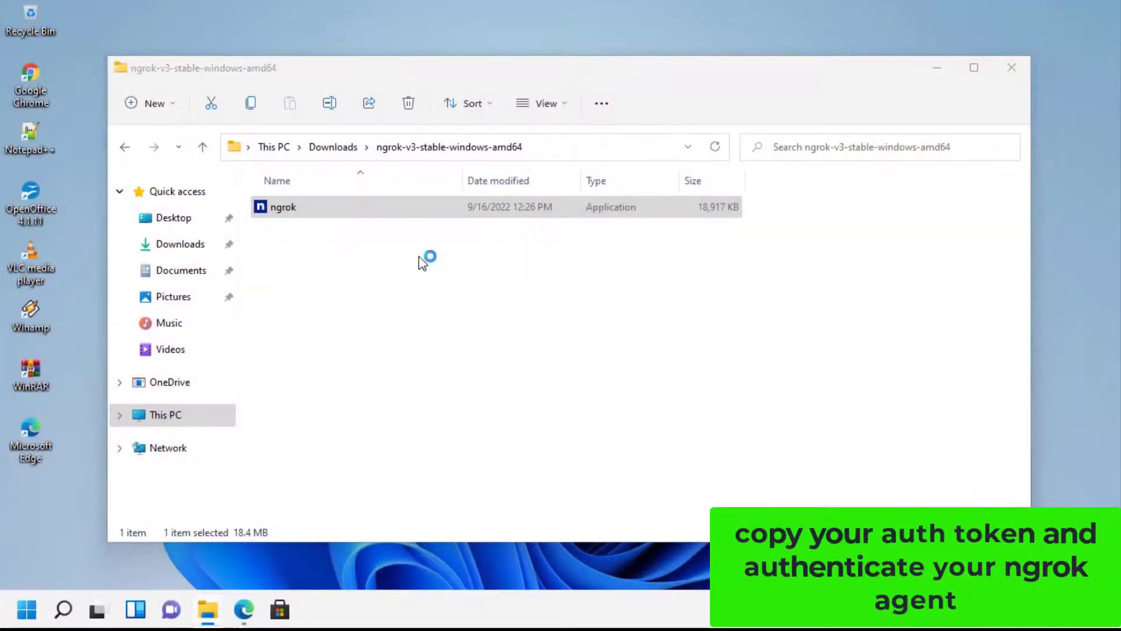
- Launch cmd from the ngrok folder's address bar and run ngrok config add-authtoken with the token
click(495, 147)
text(cmd)
key(Return)
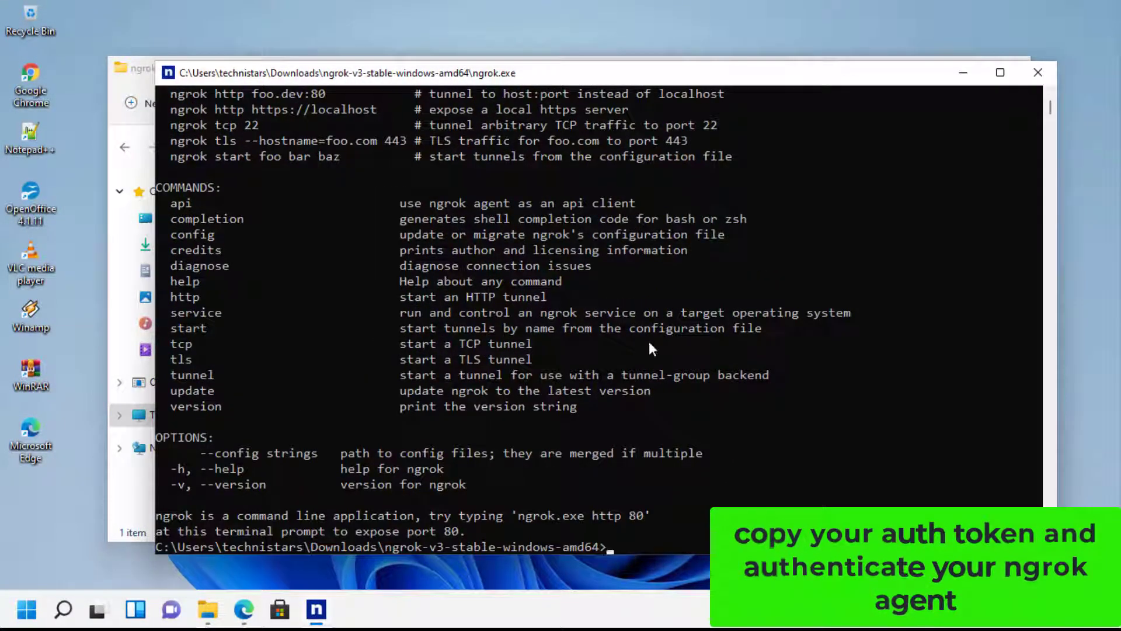
key(Return)
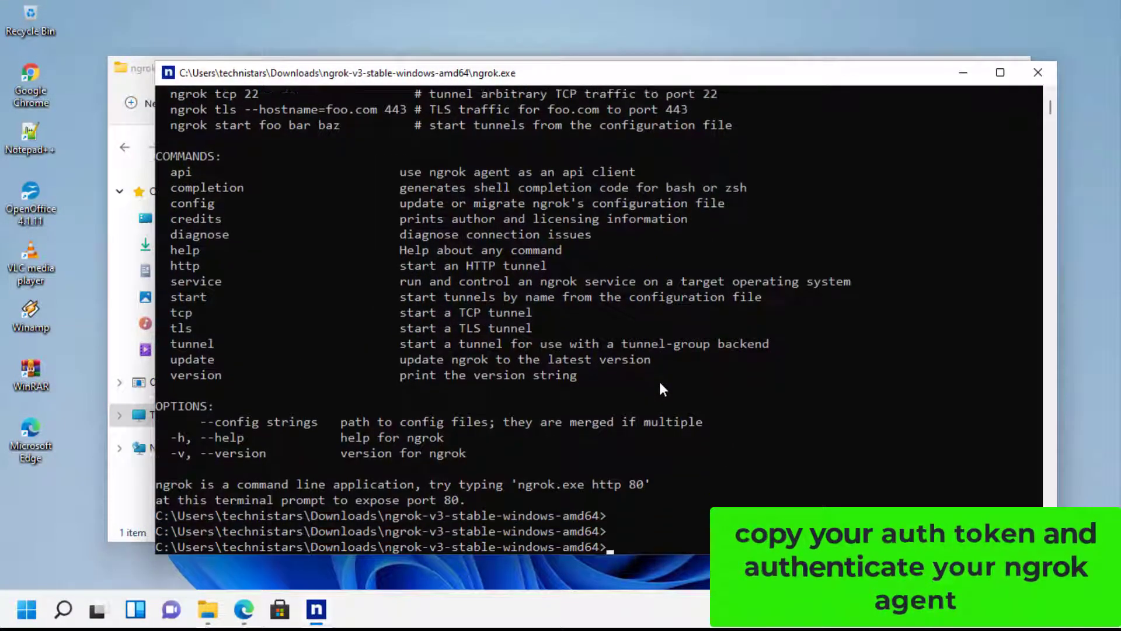
key(Return)
key(Return)
scroll(672, 378, down, 5)
scroll(672, 379, down, 3)
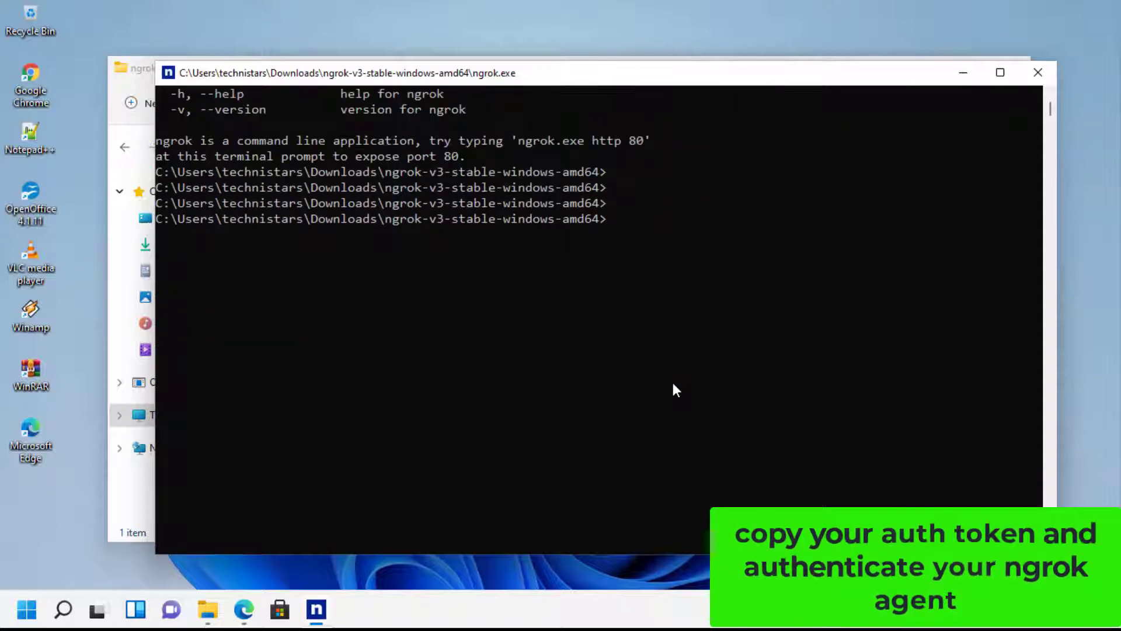
text(ngrok )
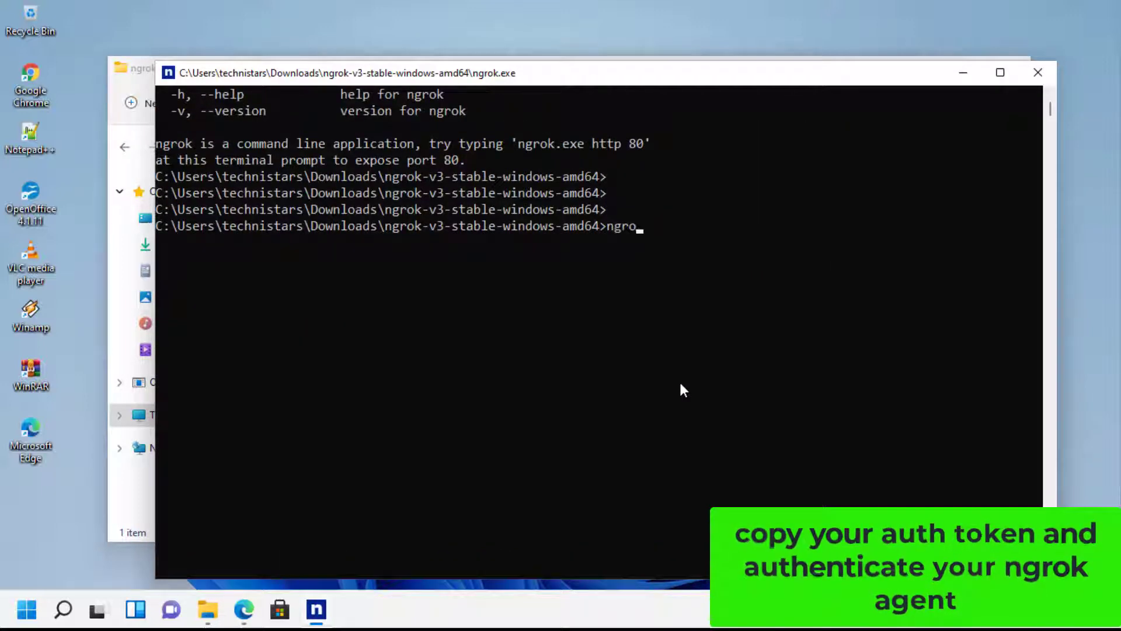
text(config add-au)
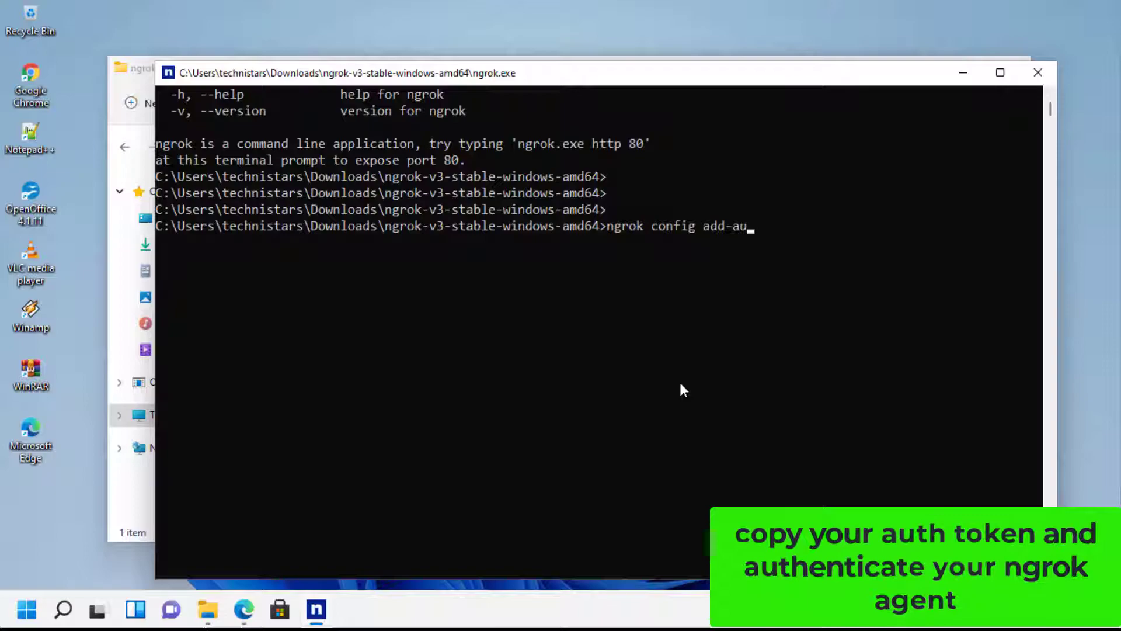
text(thtoken)
key(ctrl+v)
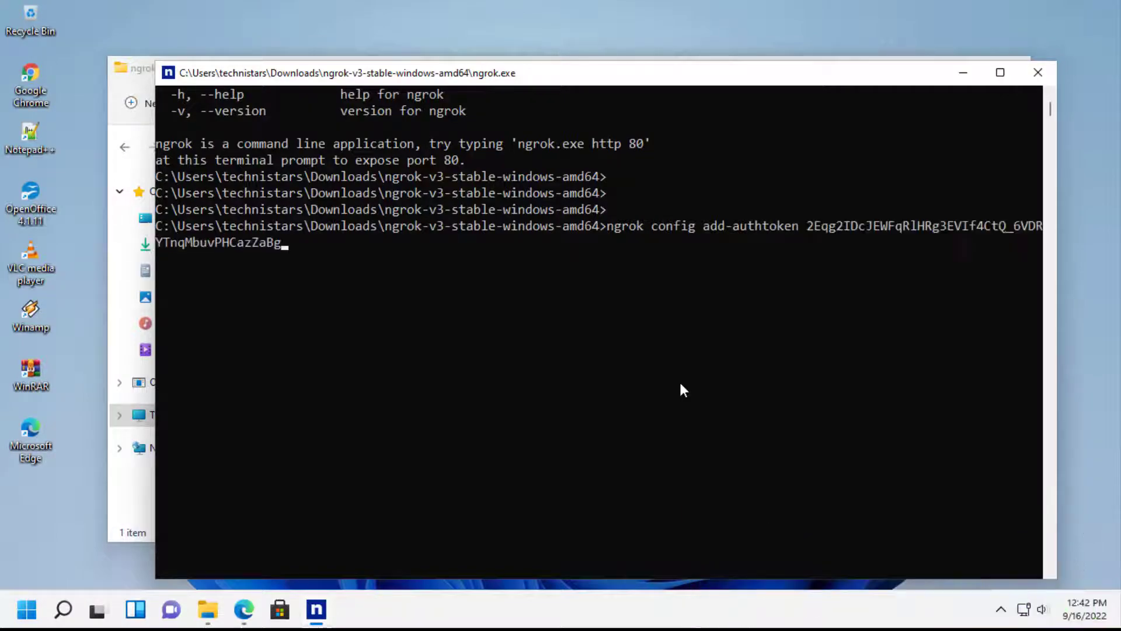
key(Return)
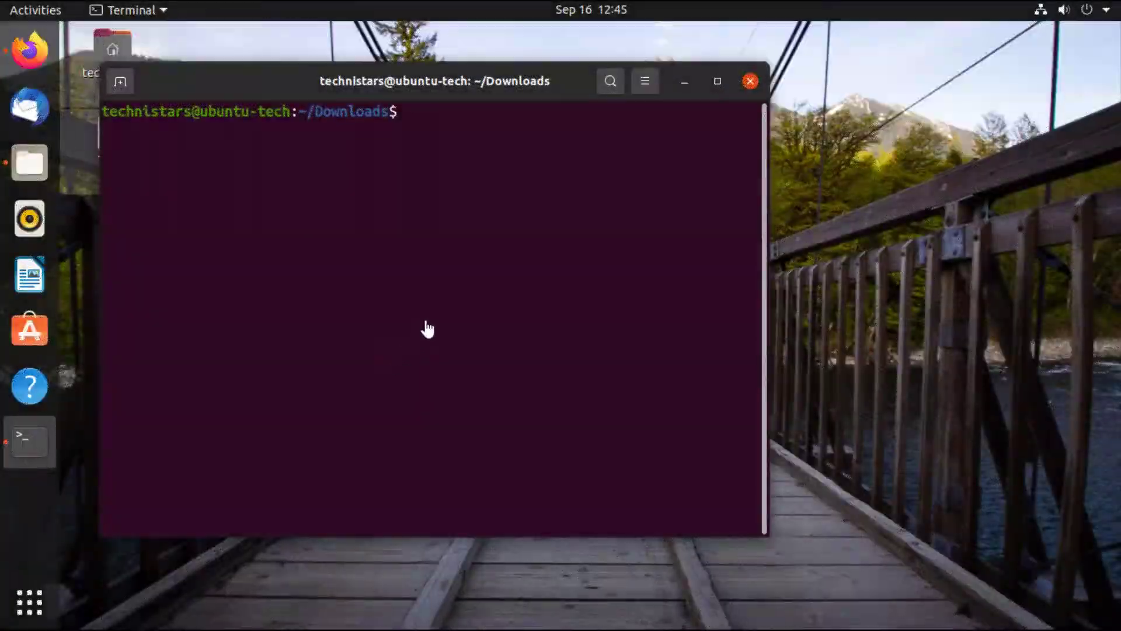
- Install apache2 with sudo apt install, answer y, and clear the screen
click(426, 324)
text(sudo apt inst)
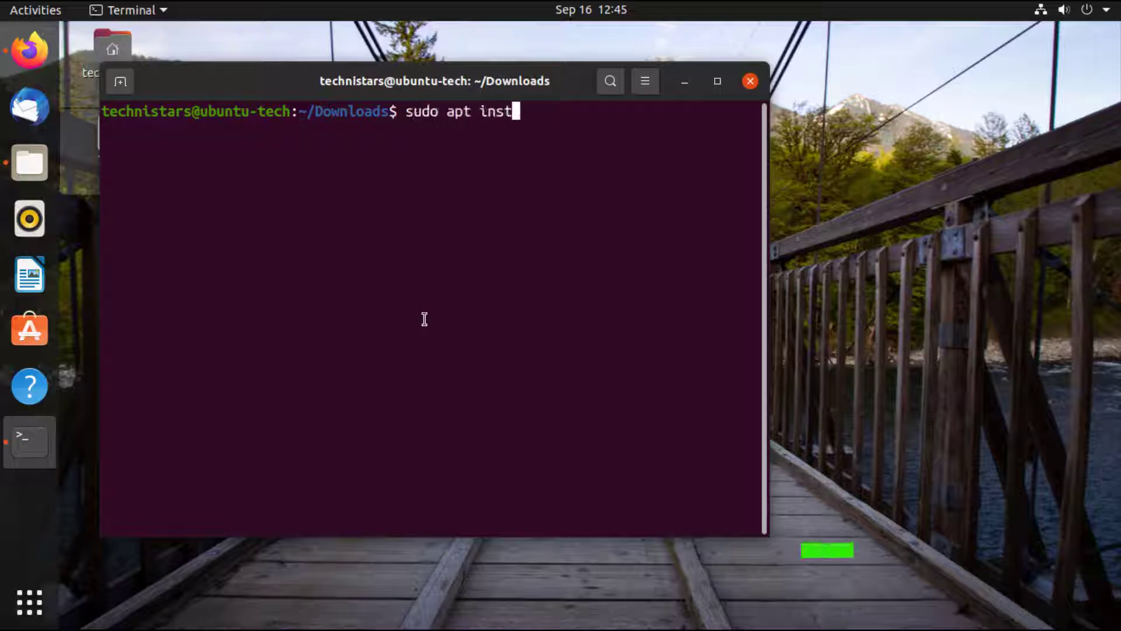
text(all a)
text(pache2)
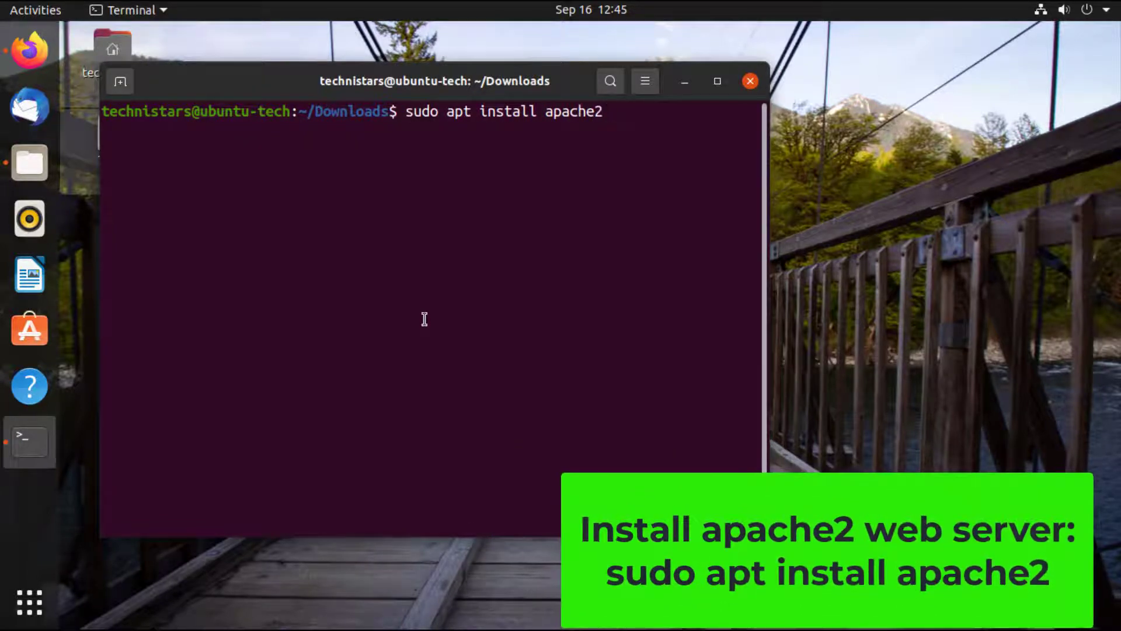
key(Return)
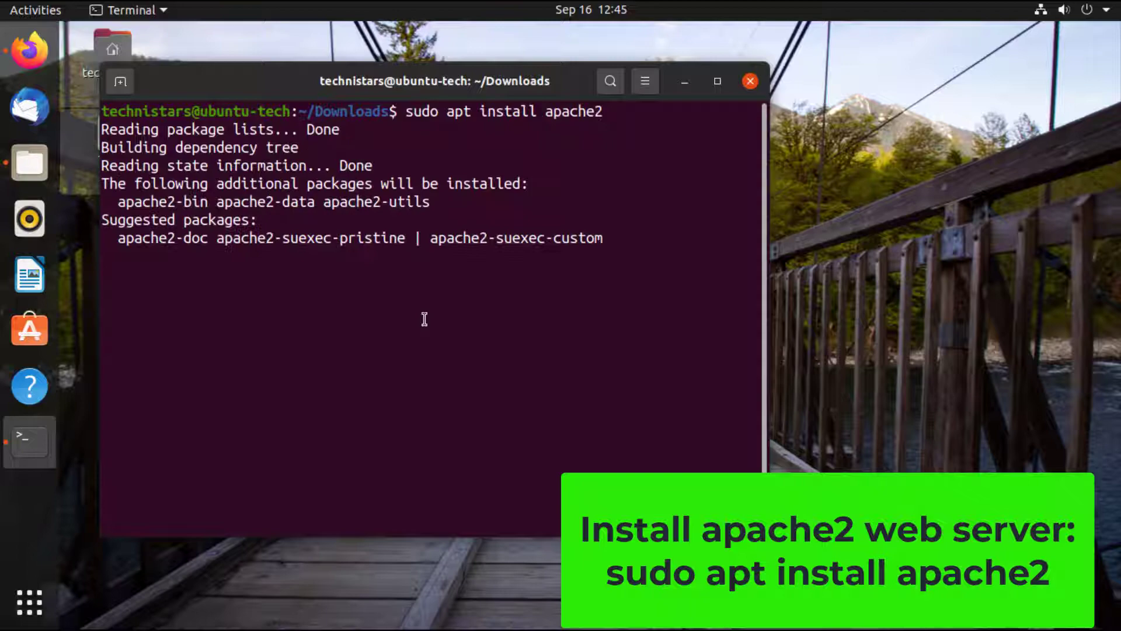
text(y)
key(Return)
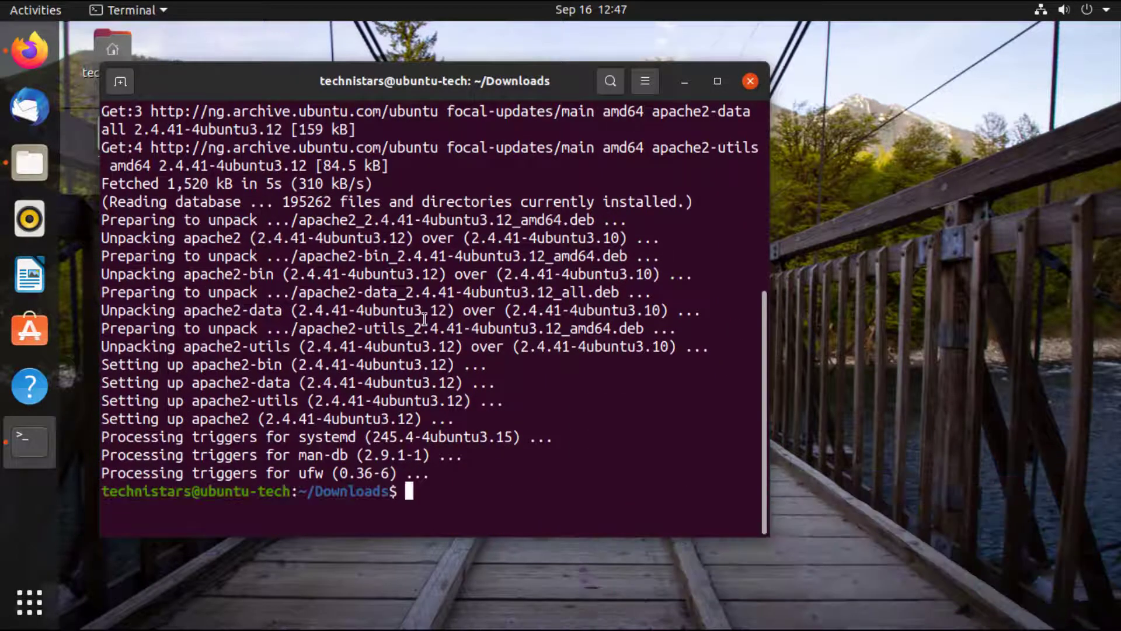
key(ctrl+l)
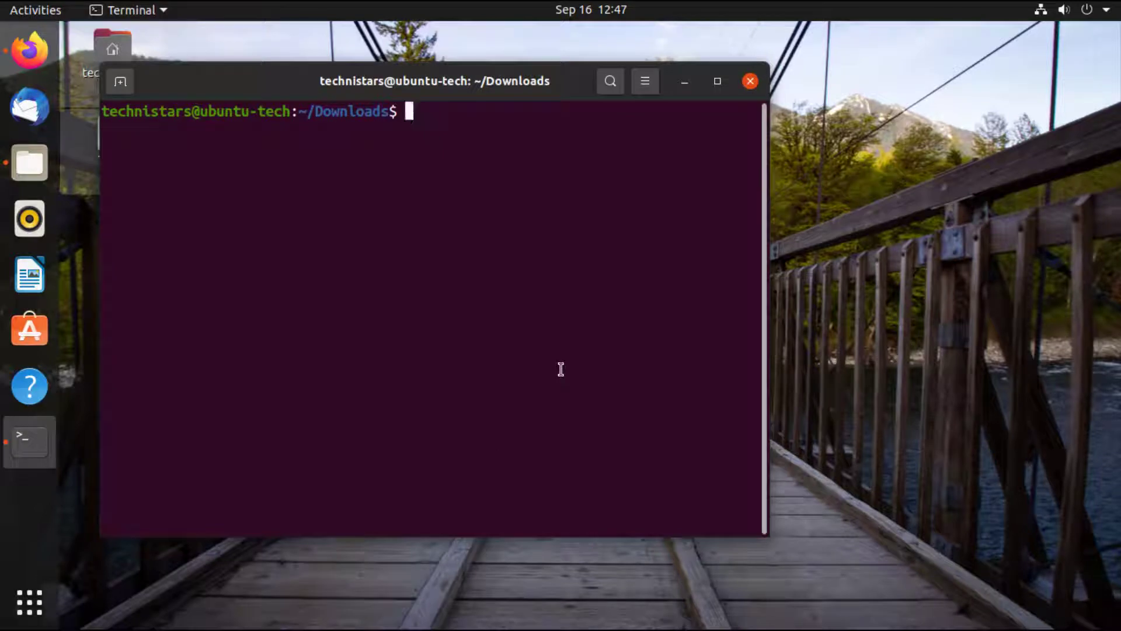
text(sudo service )
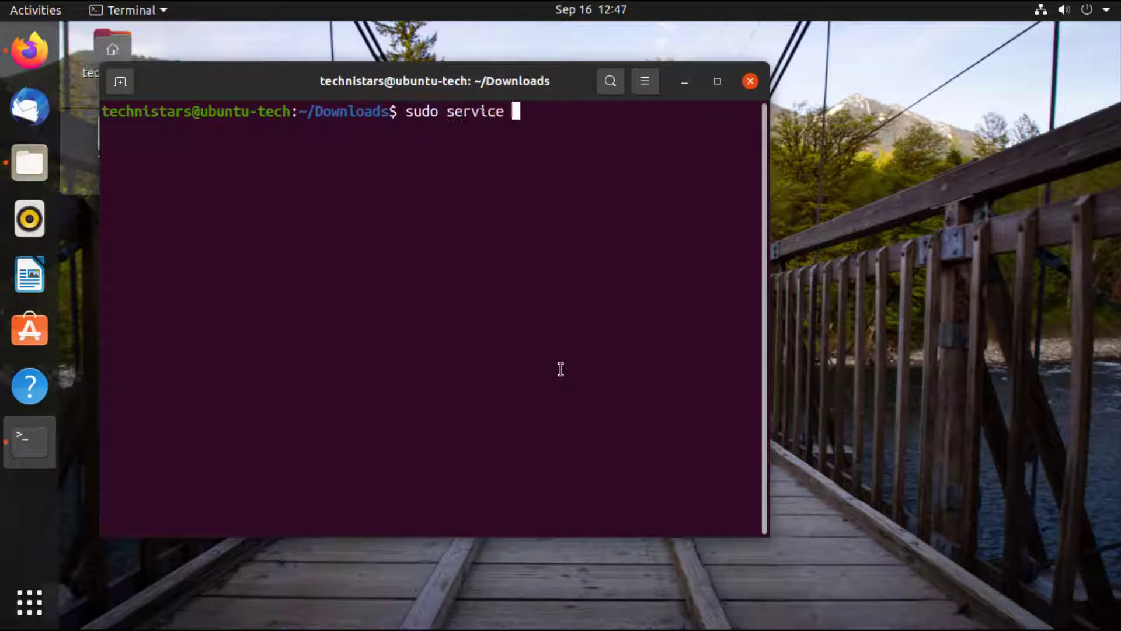
text(apache2 status)
- Check sudo service apache2 status, then recall the command to edit it into start
key(Return)
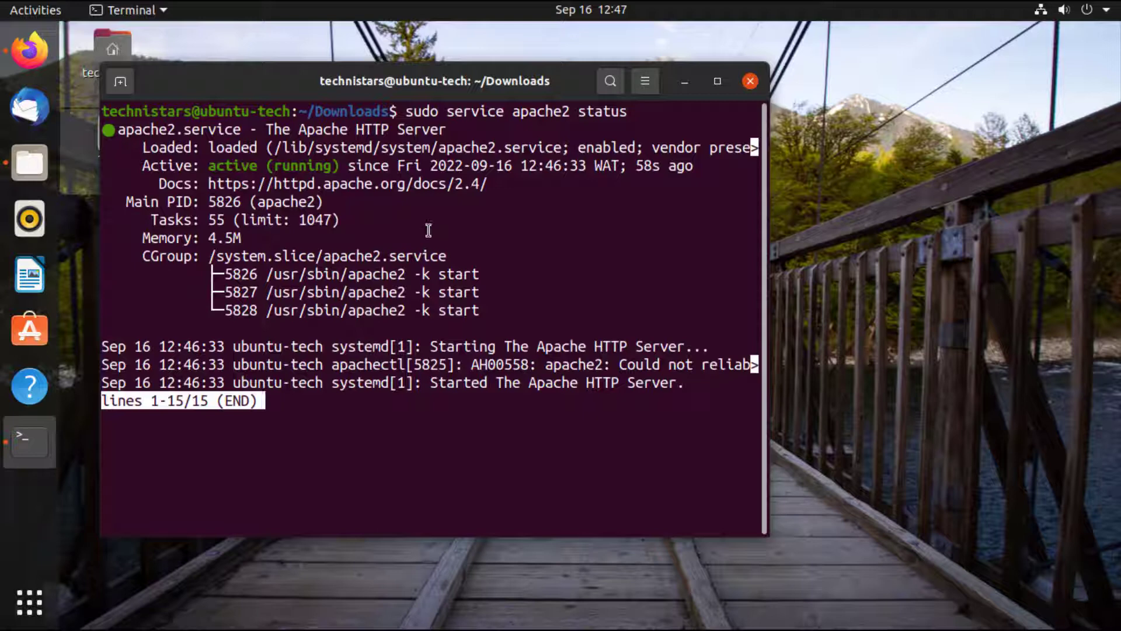
key(q)
key(Up)
key(BackSpace)
key(BackSpace)
key(BackSpace)
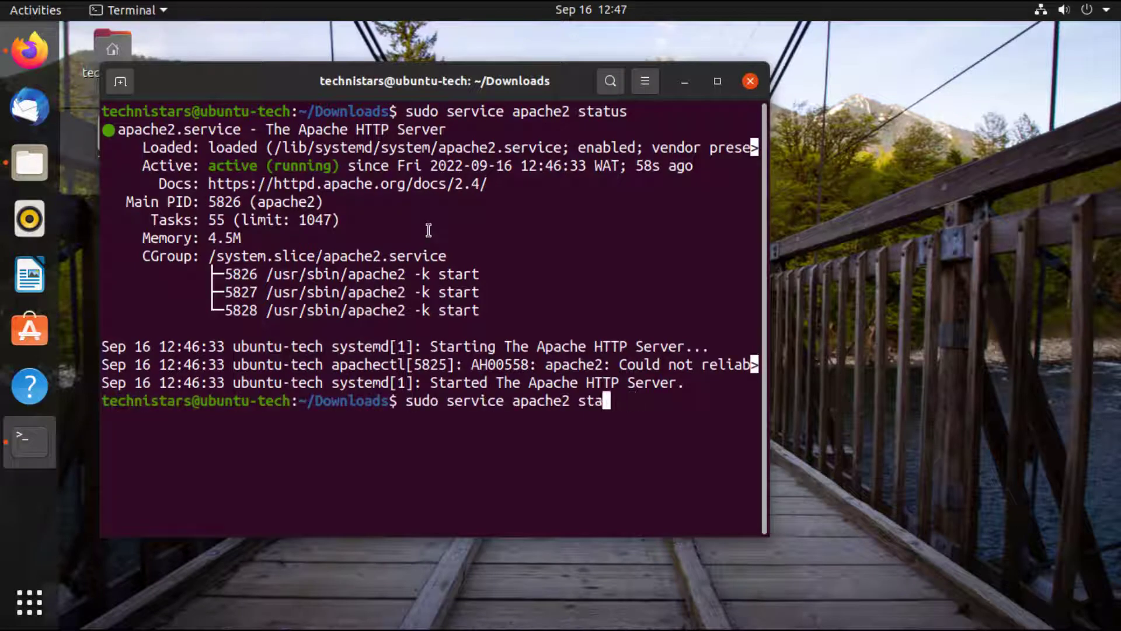
text(rt)
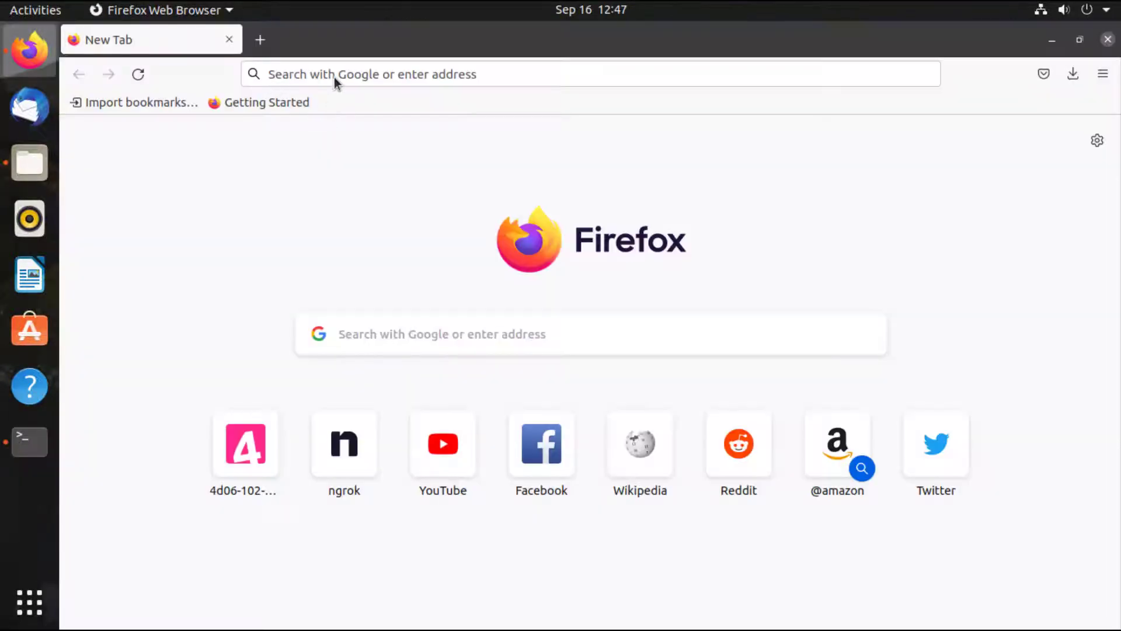
- Load the Apache2 Ubuntu Default Page at 127.0.0.1 in Firefox, then return to the terminal
click(333, 77)
text(127.0.0.1)
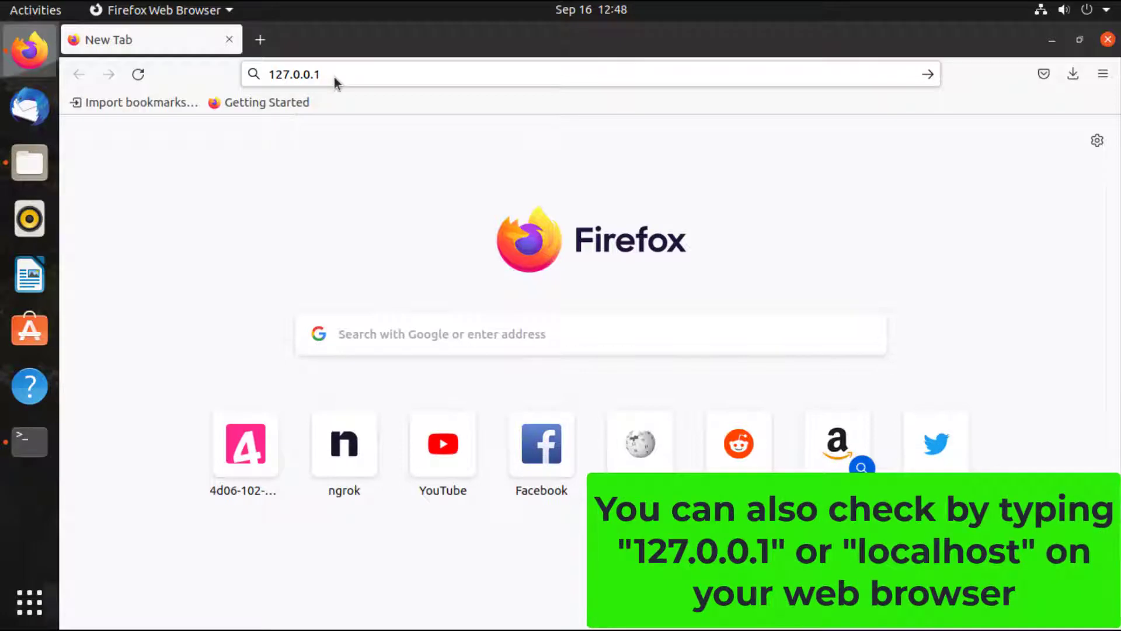
key(Return)
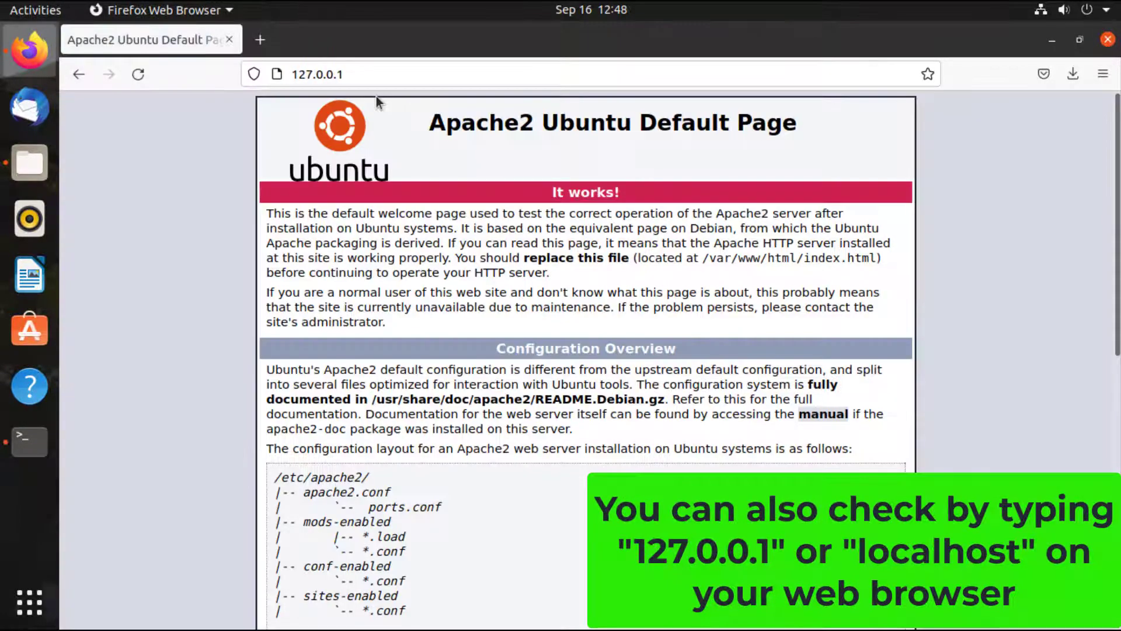
scroll(376, 96, down, 2)
scroll(376, 95, up, 2)
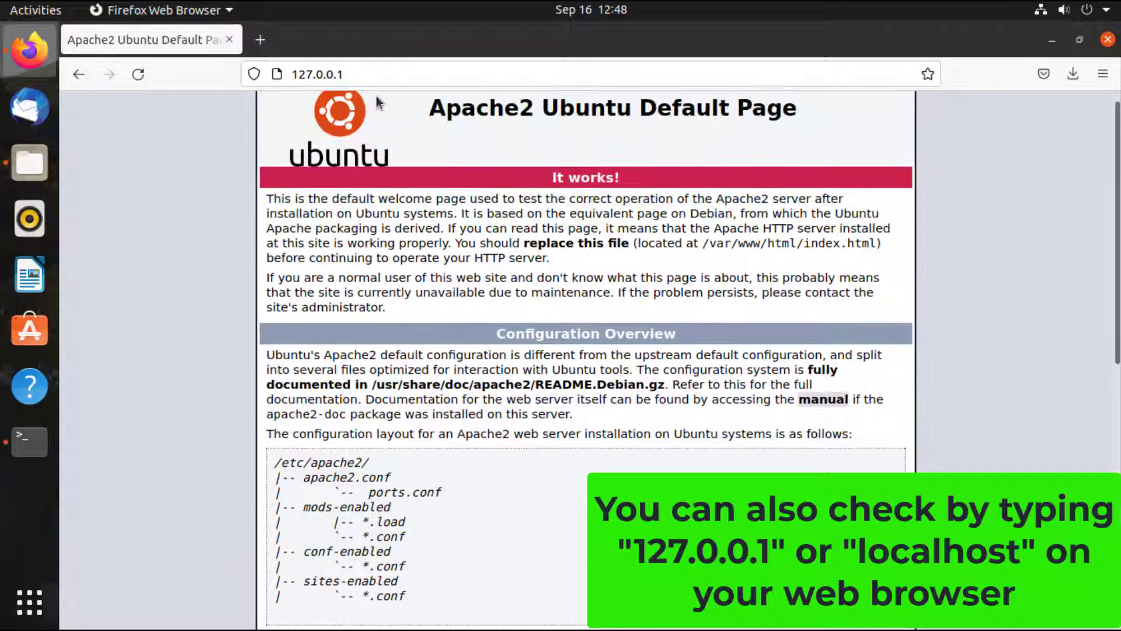
scroll(376, 102, down, 1)
scroll(376, 102, up, 1)
key(alt+Tab)
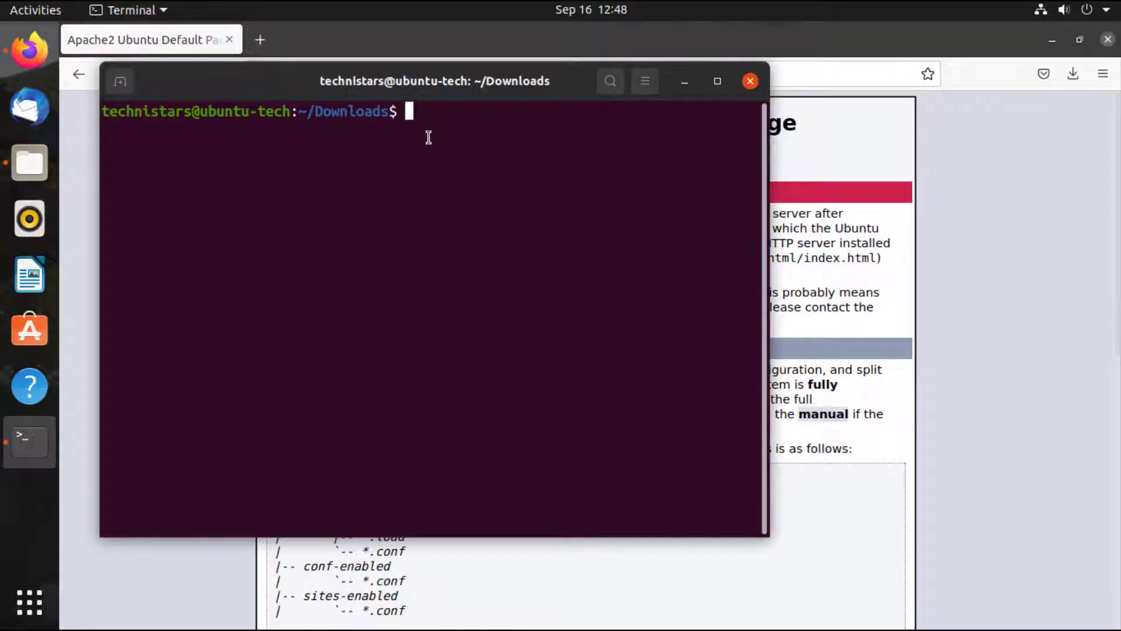
text(ngrok)
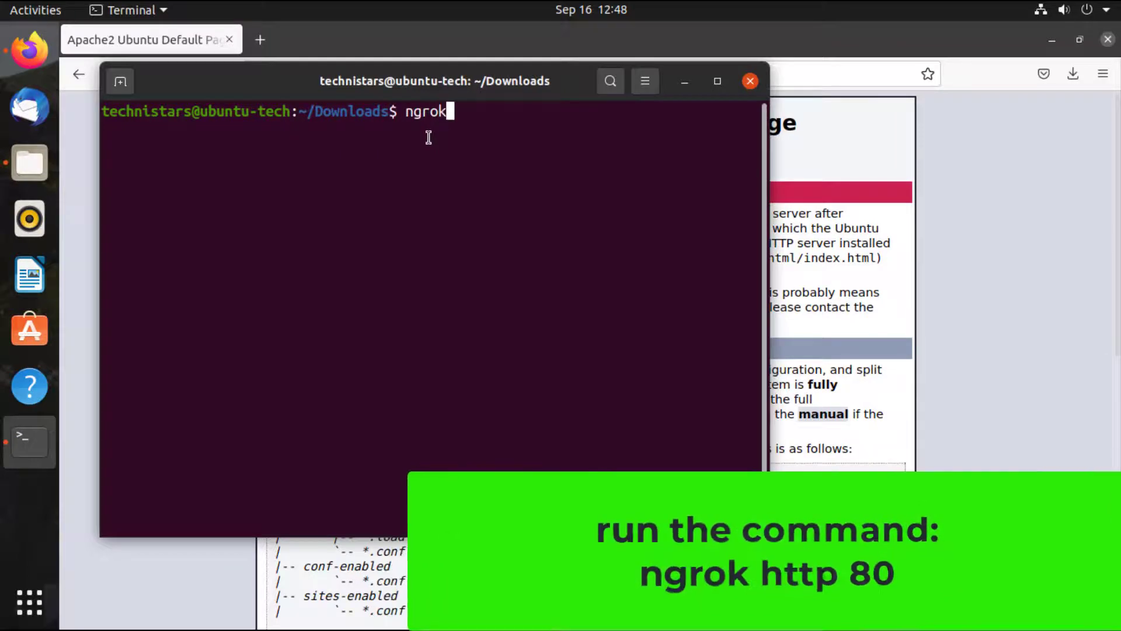
text( ht)
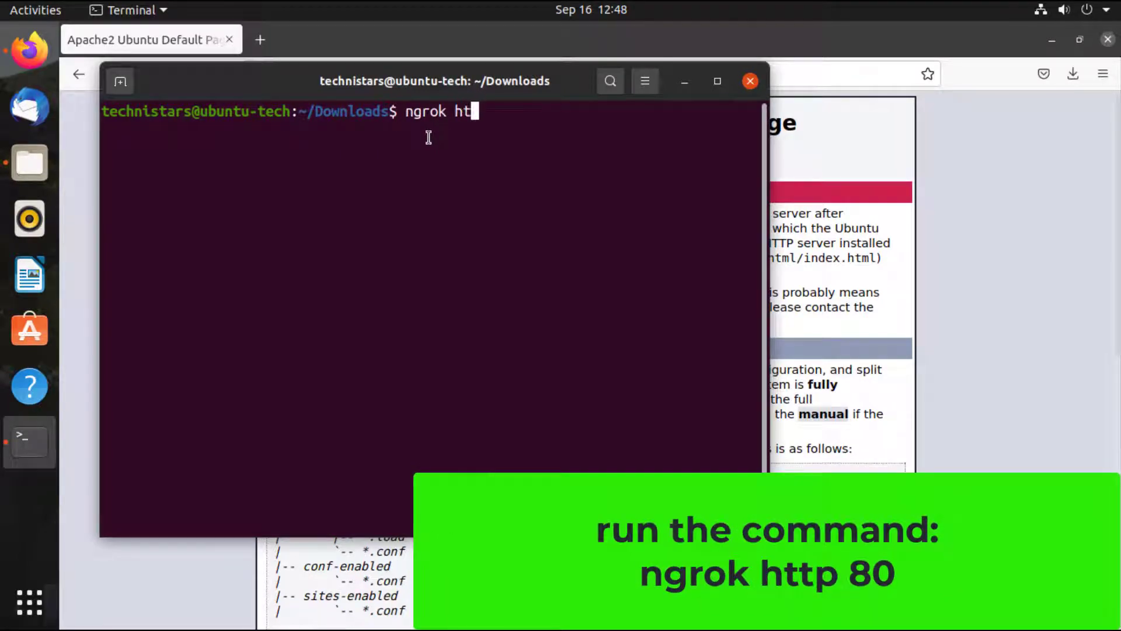
text(tp 80)
- Run 'ngrok http 80', copy its public Forwarding link, and switch to Firefox
key(Return)
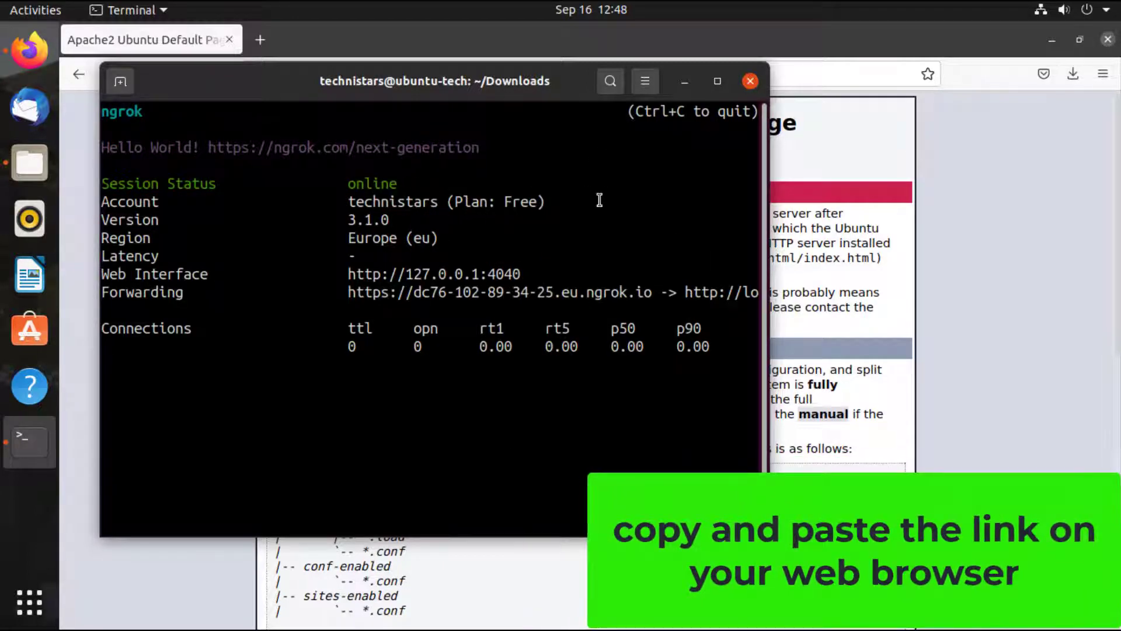
right_click(408, 294)
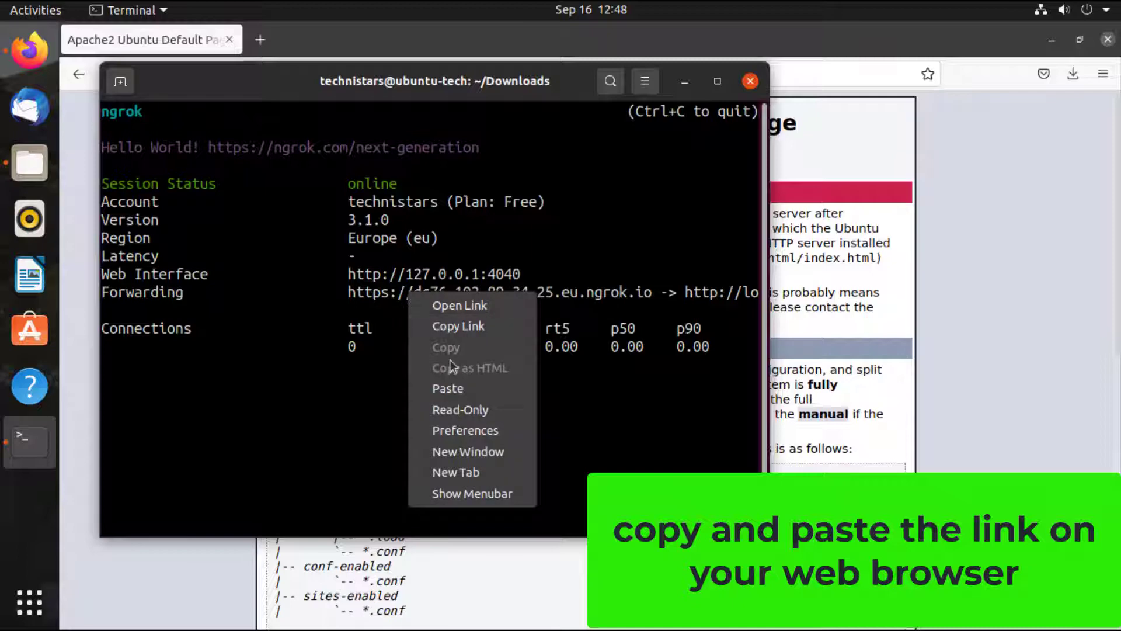
click(457, 326)
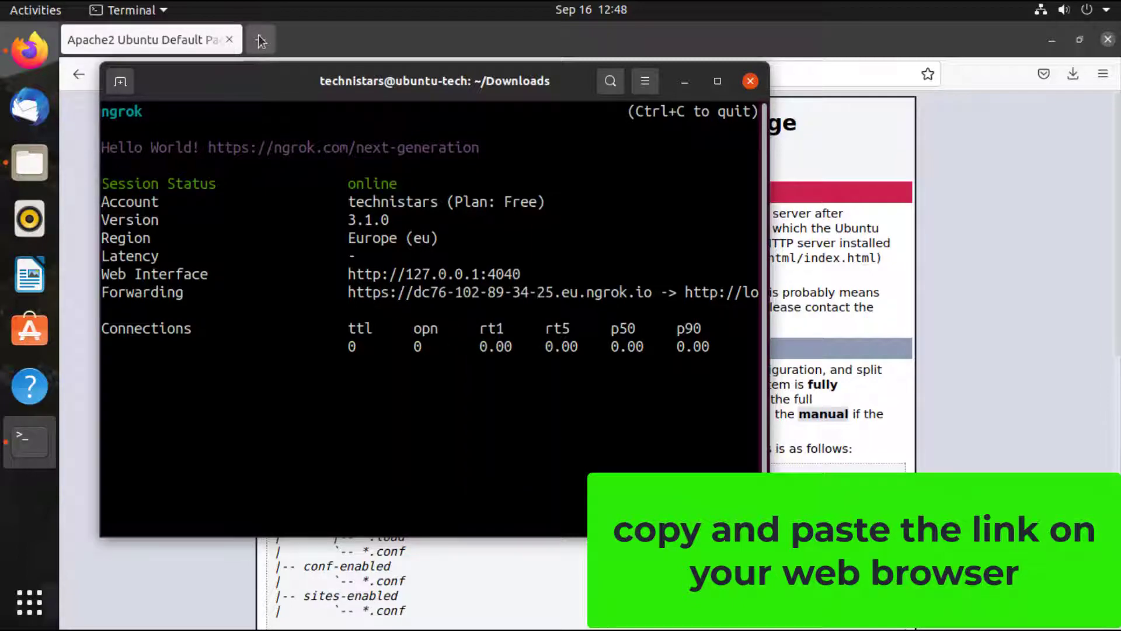
click(258, 38)
- Open the copied ngrok URL in a new tab, pass the warning, and view the Apache2 page
click(258, 39)
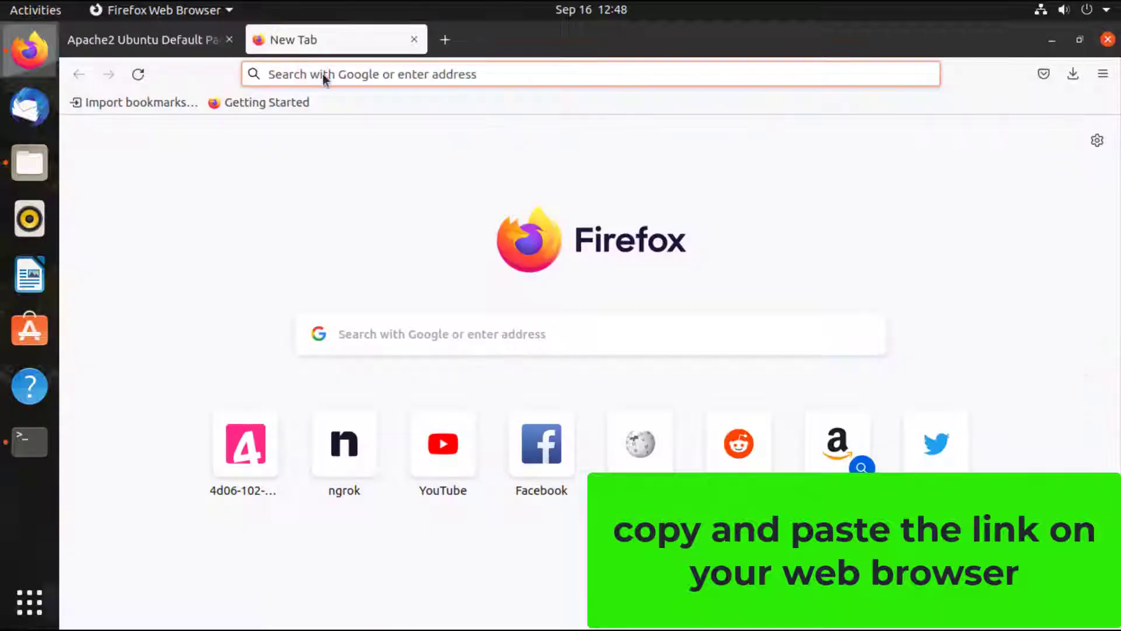
key(ctrl+v)
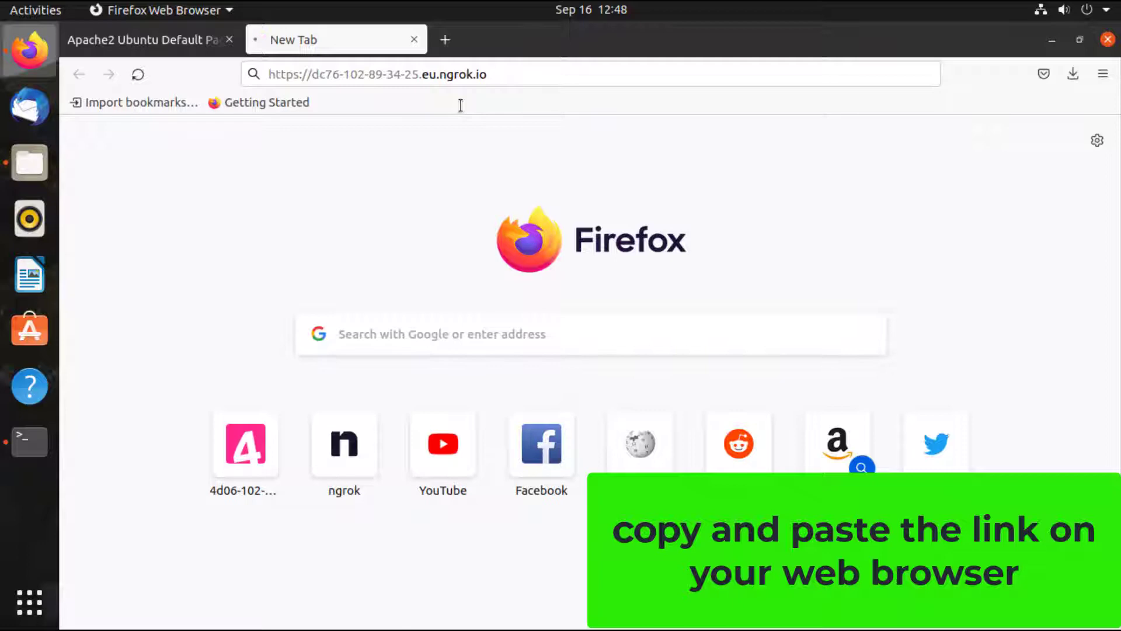
key(Return)
click(240, 385)
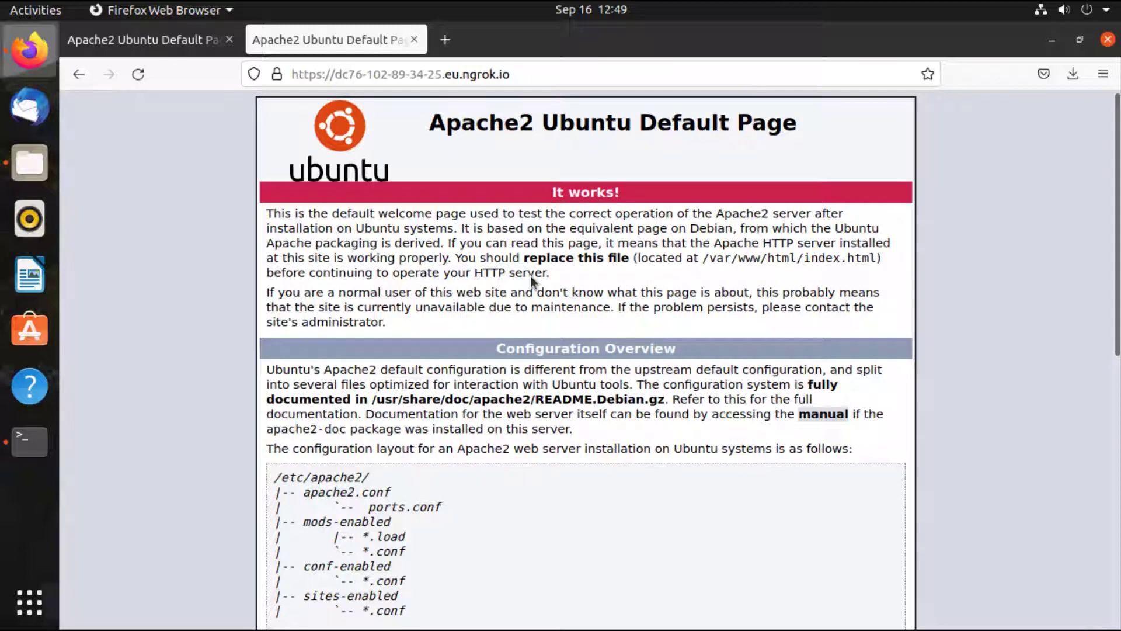
key(alt)
key(alt+Tab)
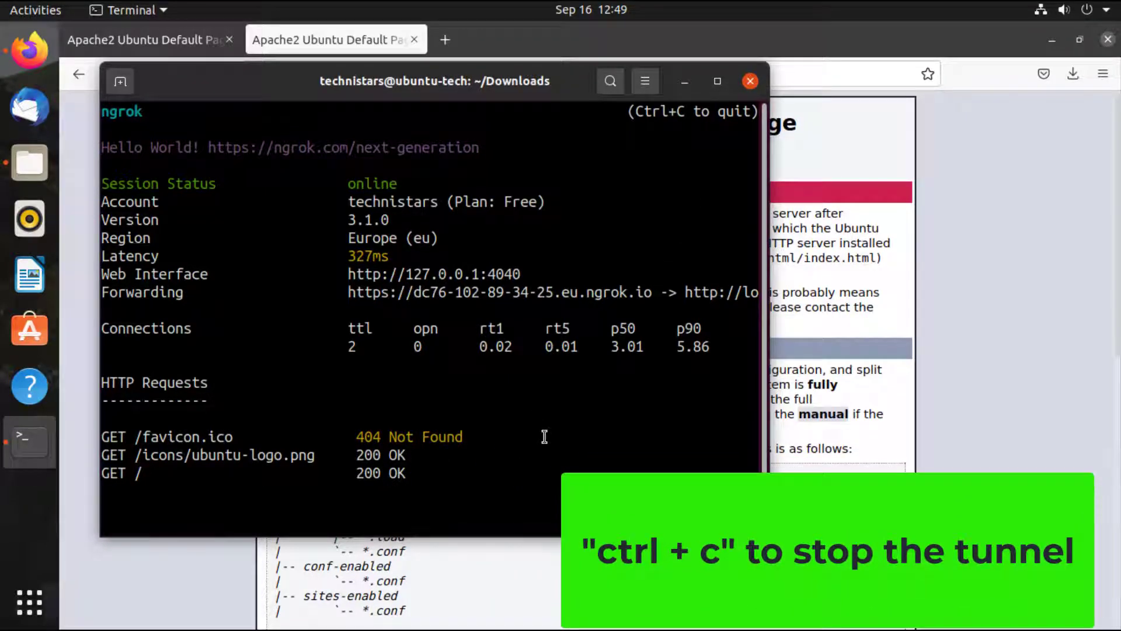
- Stop the port 80 tunnel and reload the ngrok URL to get ERR_NGROK_3200
key(ctrl+c)
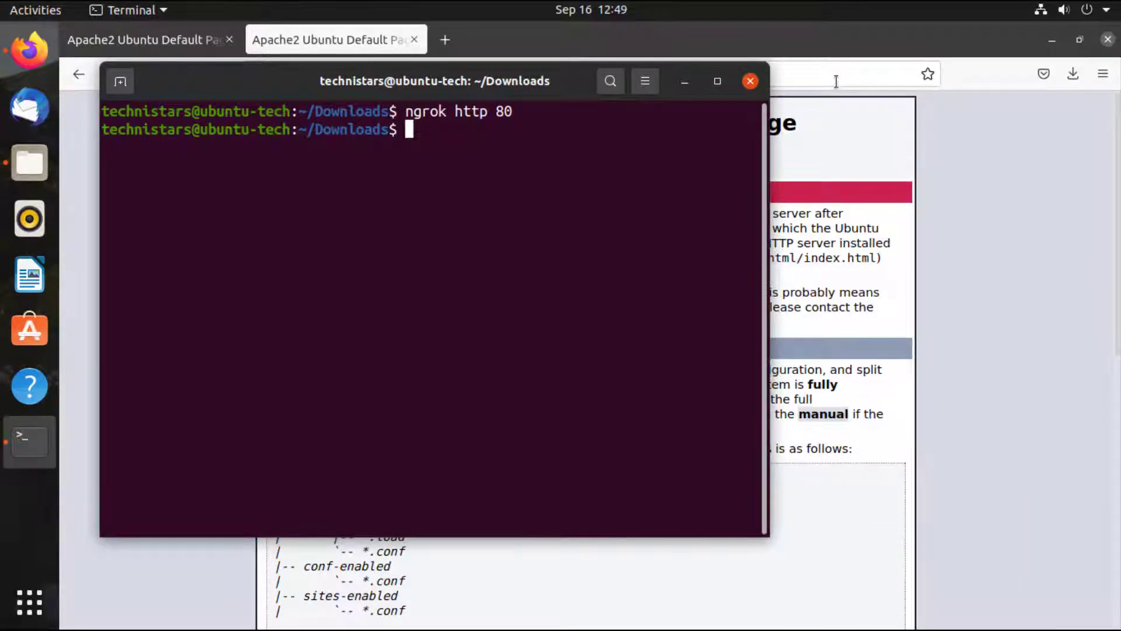
click(685, 80)
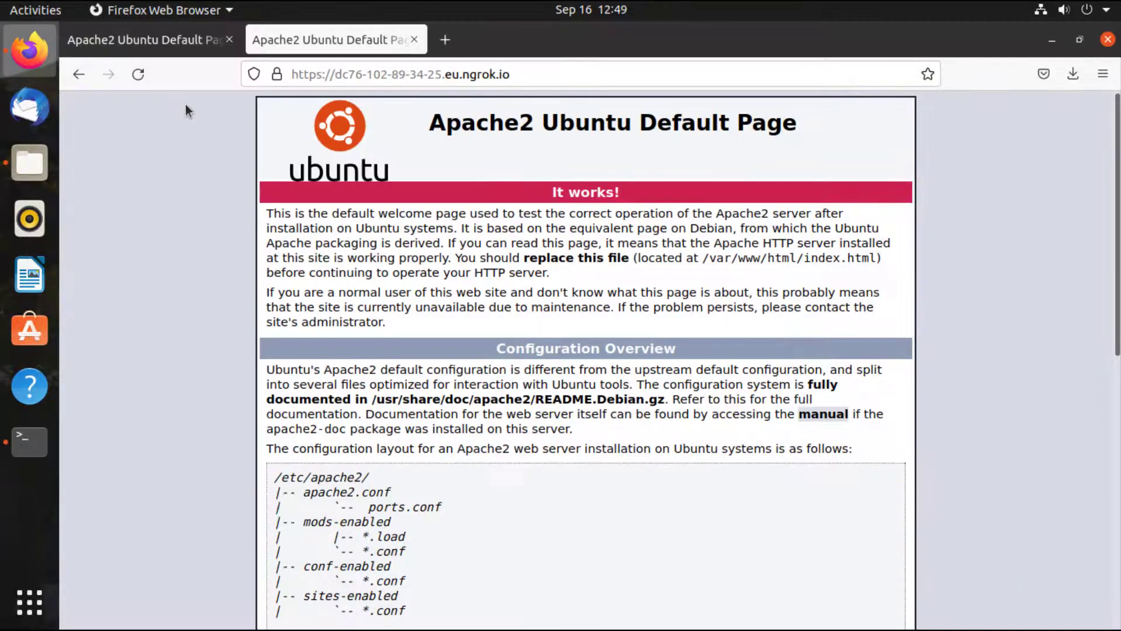
click(138, 75)
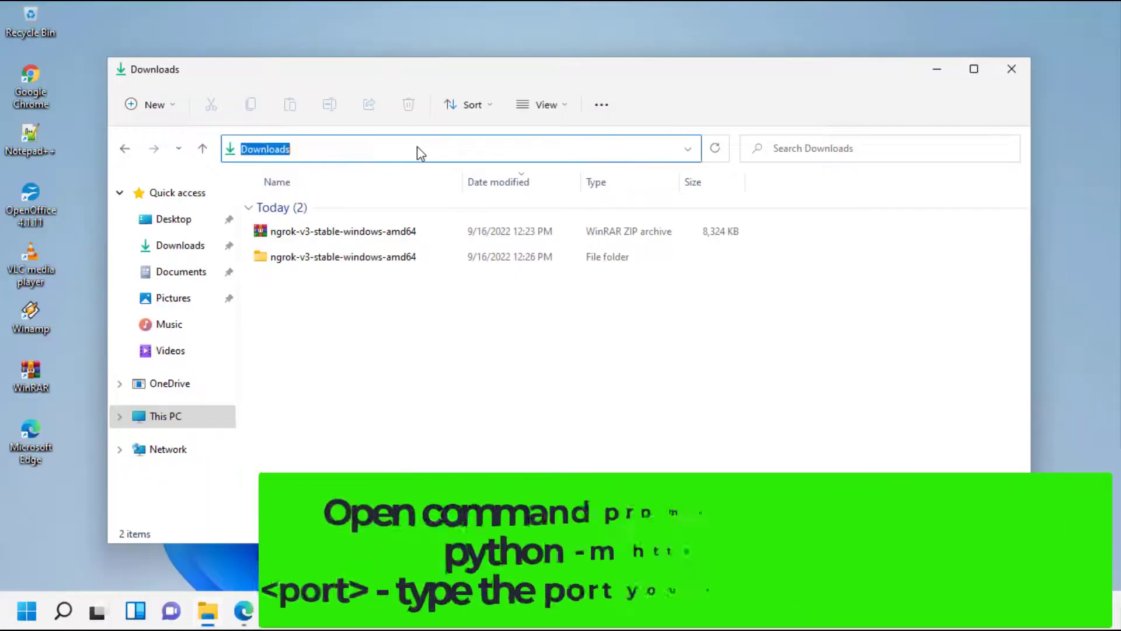
text(cmd)
- Run 'python -m http.server 8080' from a Downloads command prompt and allow it through the firewall
key(Return)
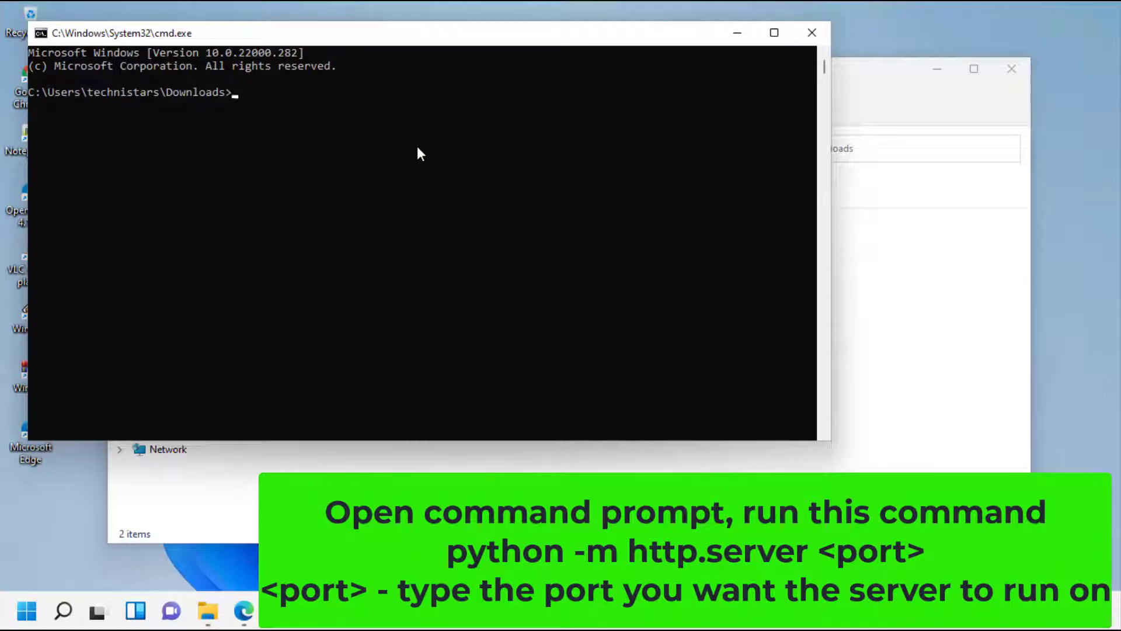
text(python )
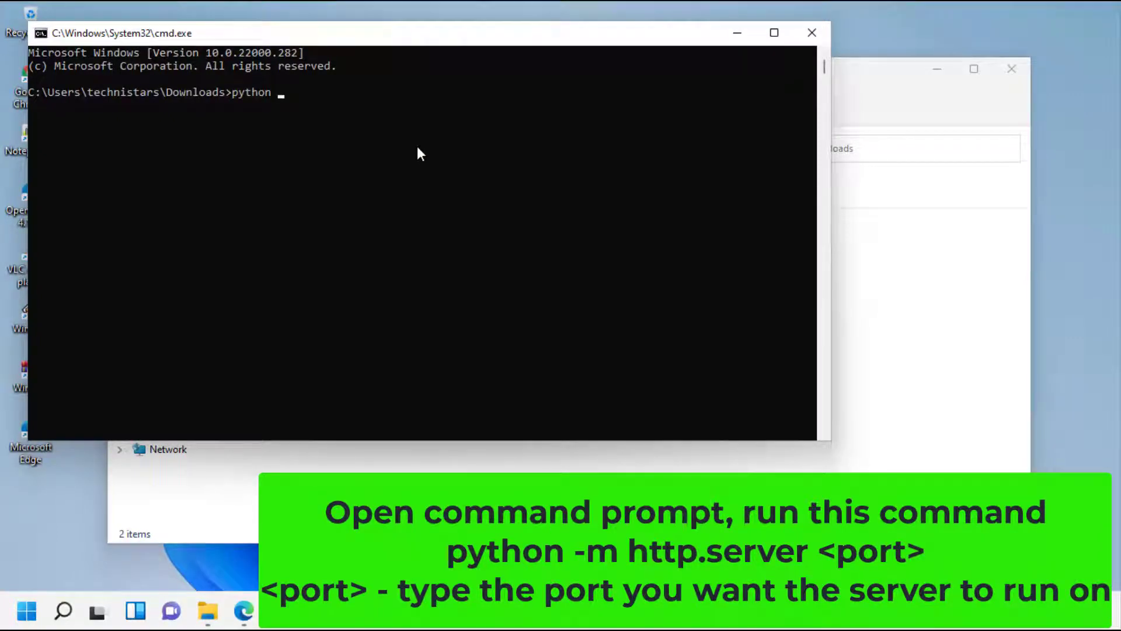
text(-m http)
text(.serv)
text(er 8)
text(080)
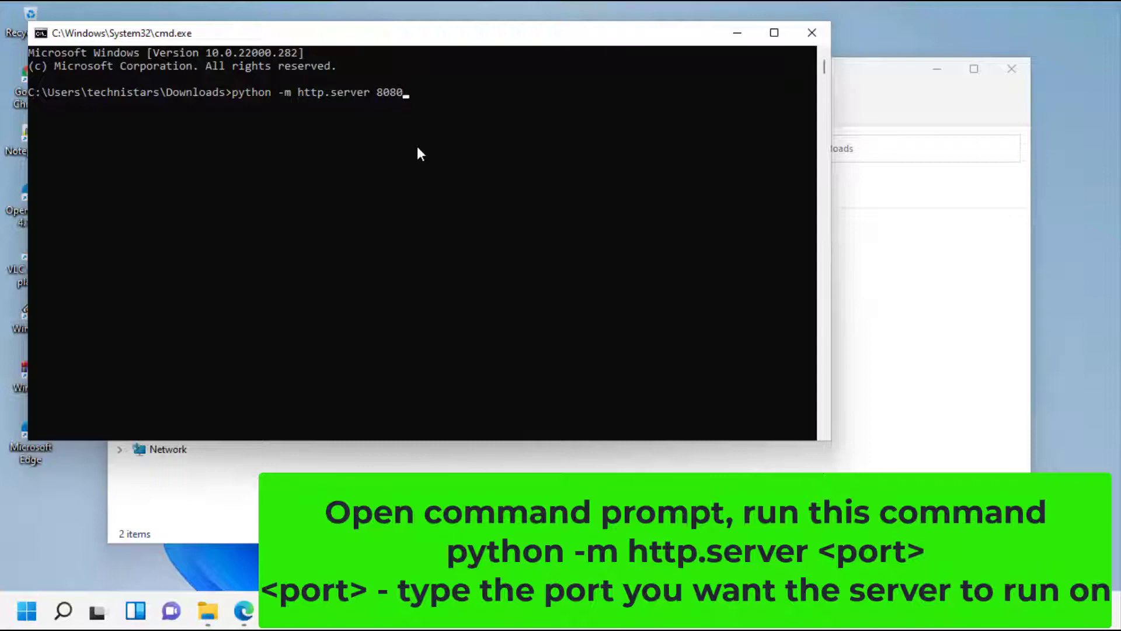
key(Return)
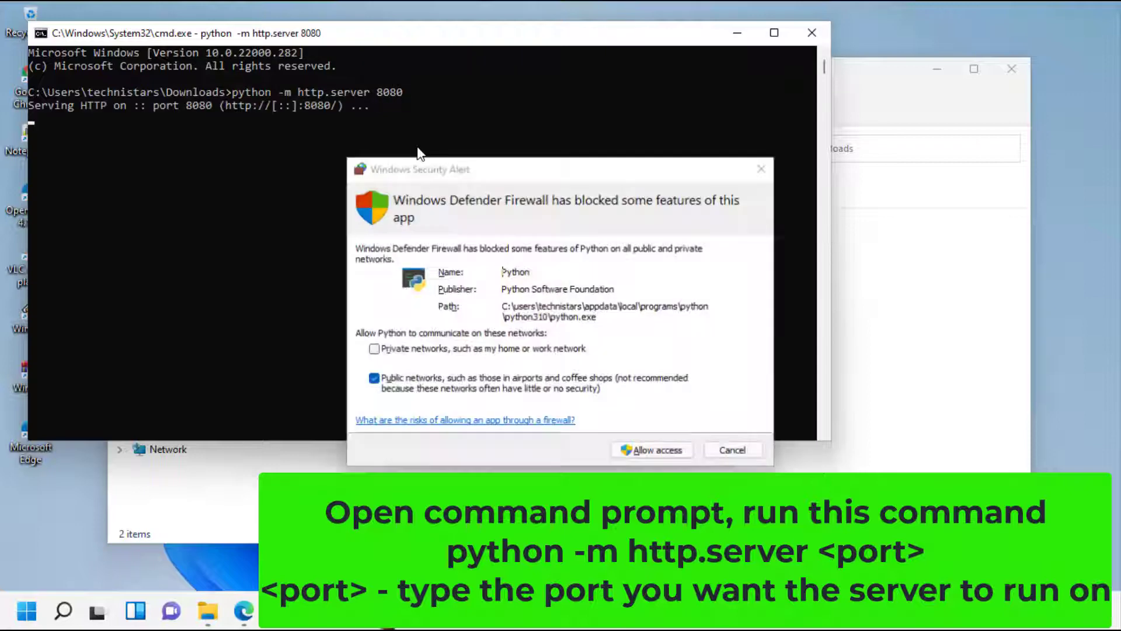
click(654, 452)
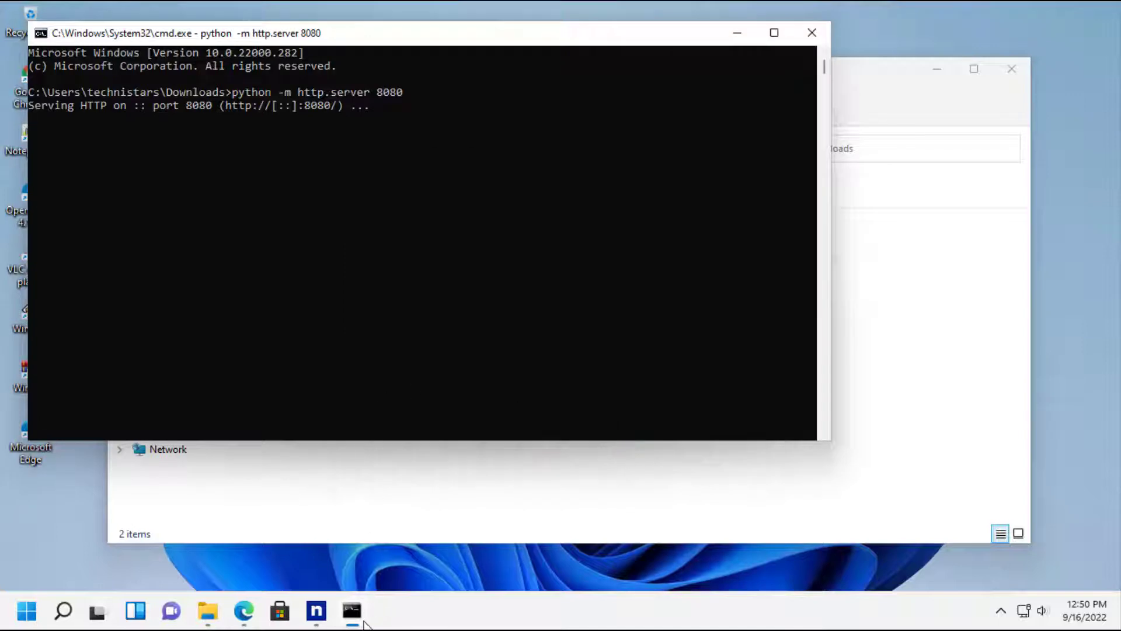
- Run 'ngrok http 8080' in the ngrok window and select the public https Forwarding URL
click(316, 610)
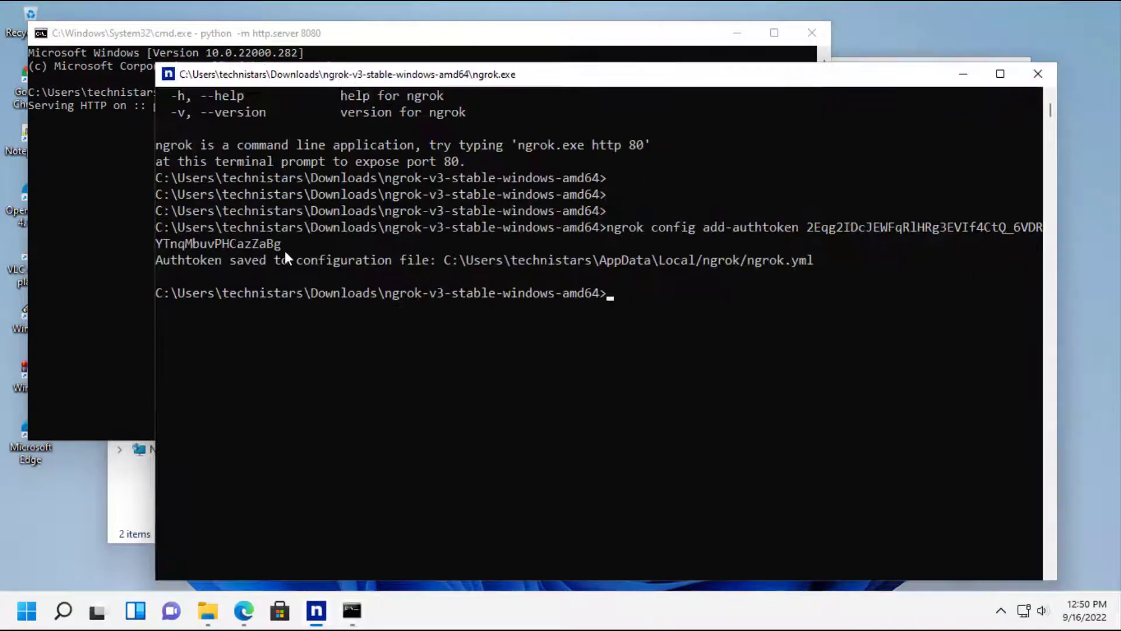
text(ngro)
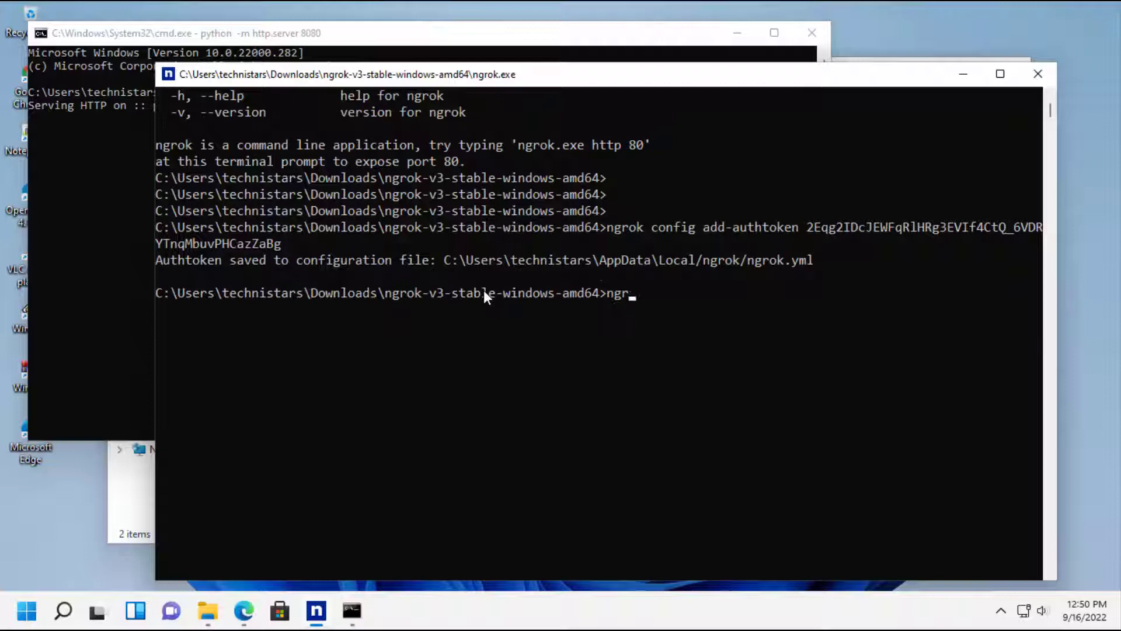
text(k )
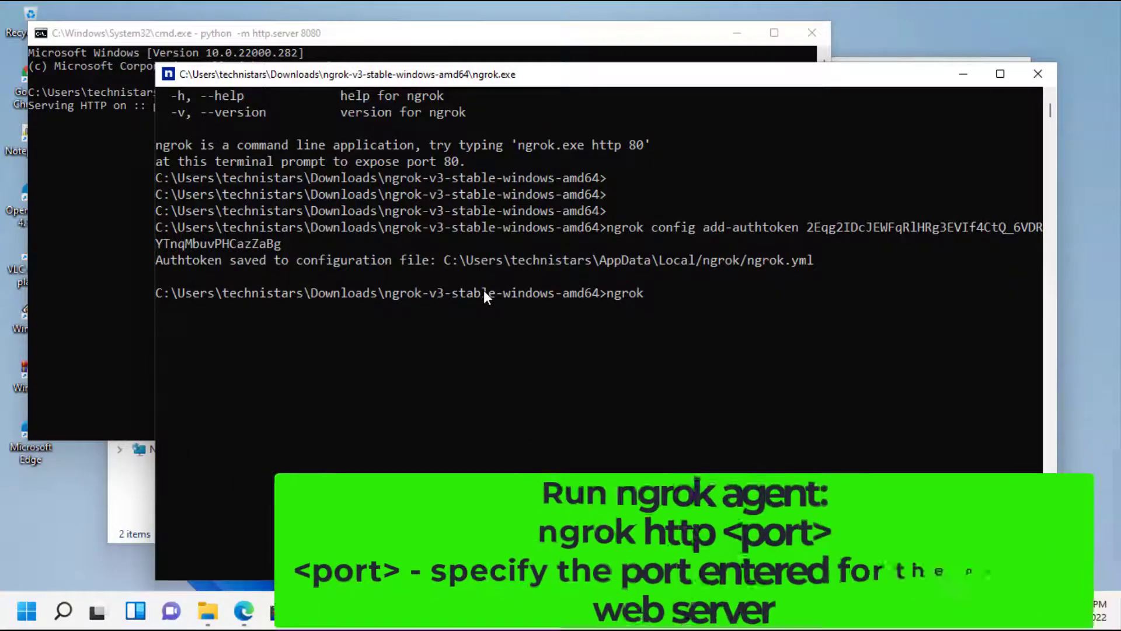
text(ht)
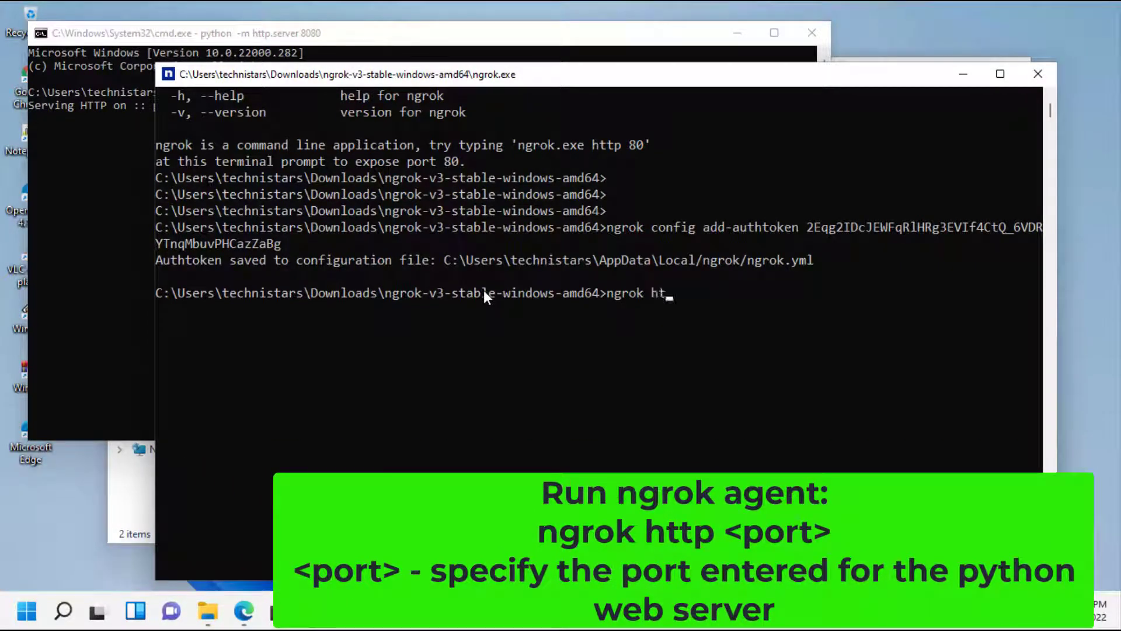
text(tp 8080)
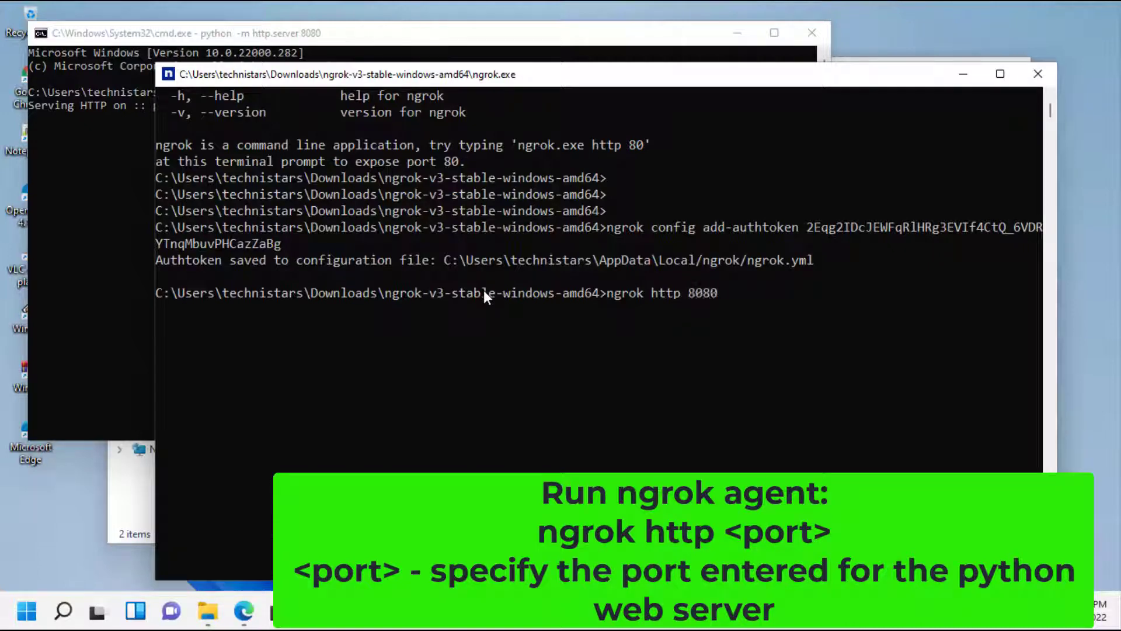
key(Return)
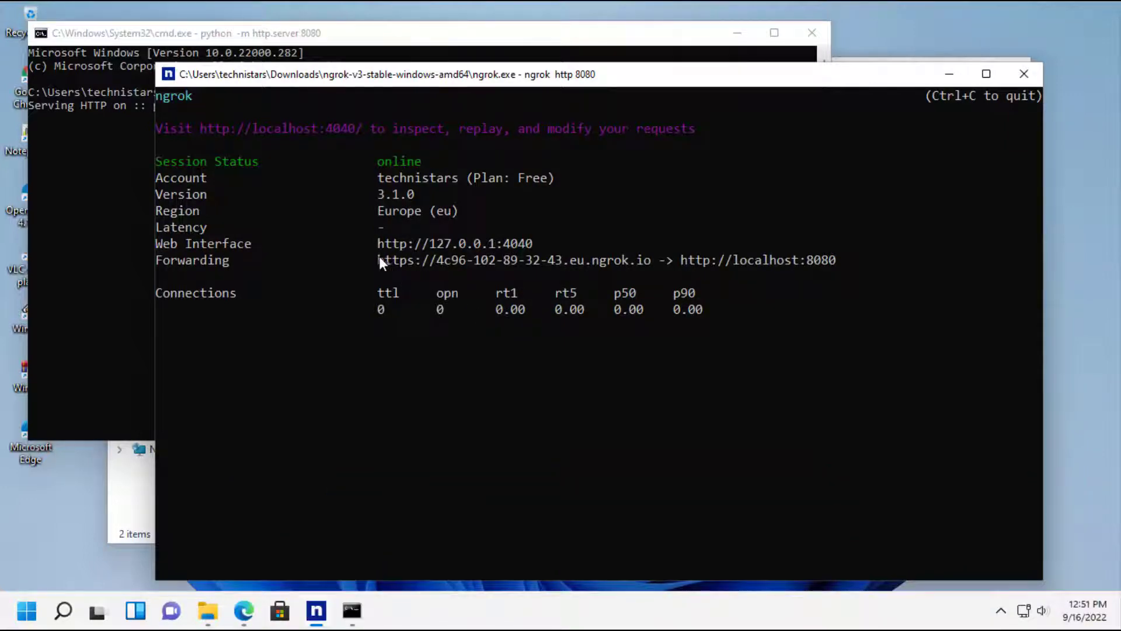
drag(379, 259, 645, 262)
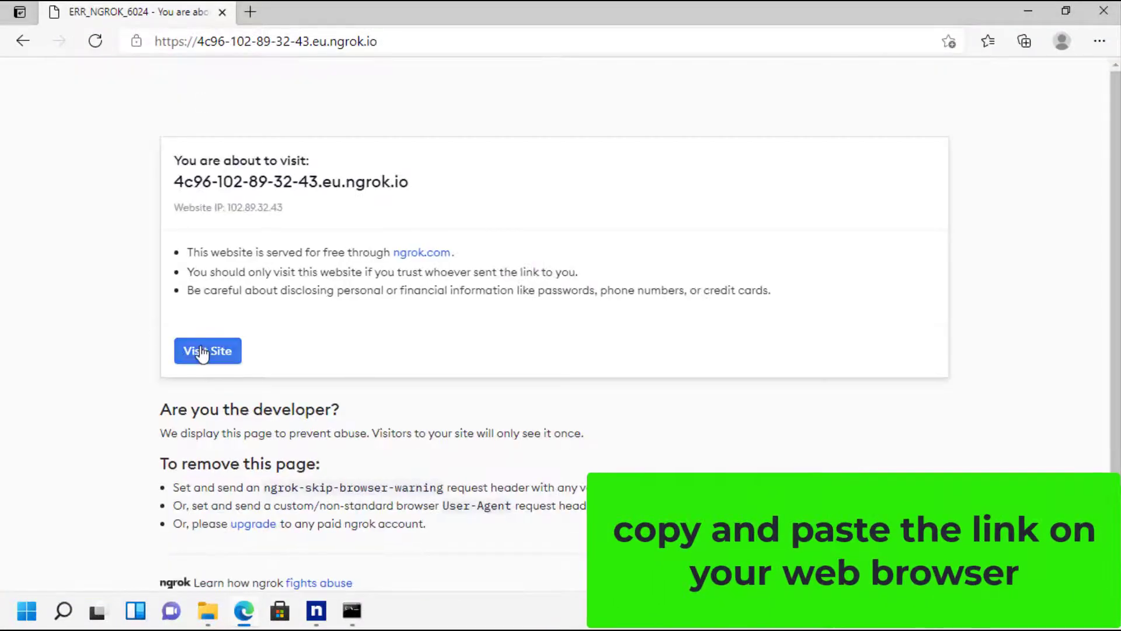
- Get past the ngrok visitor warning in Edge and open an entry from the directory listing
click(206, 350)
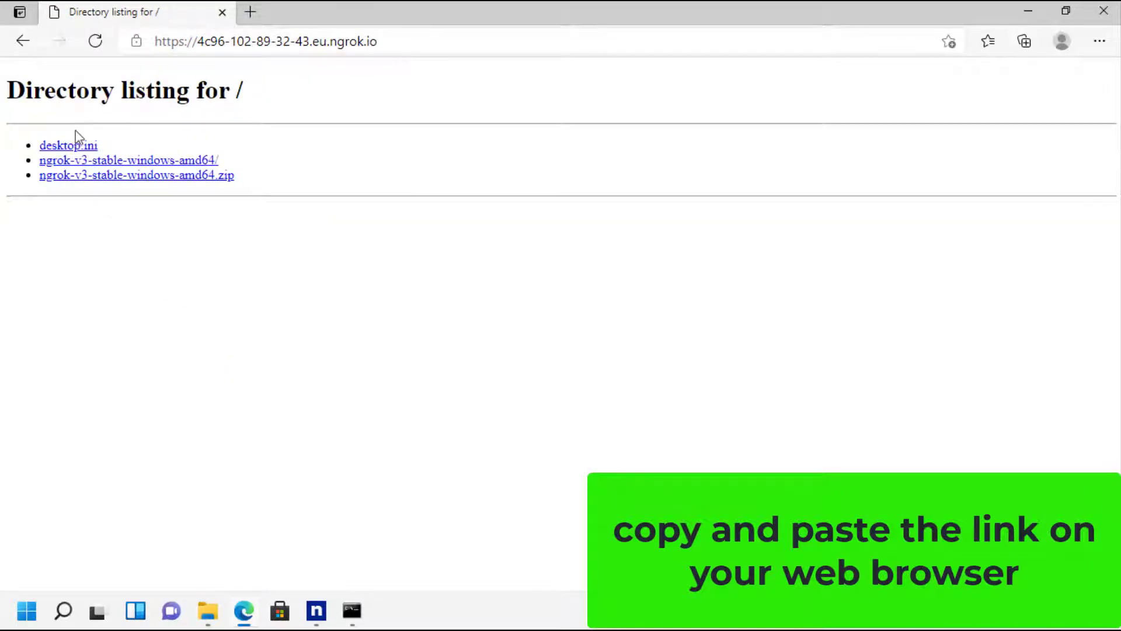
click(83, 161)
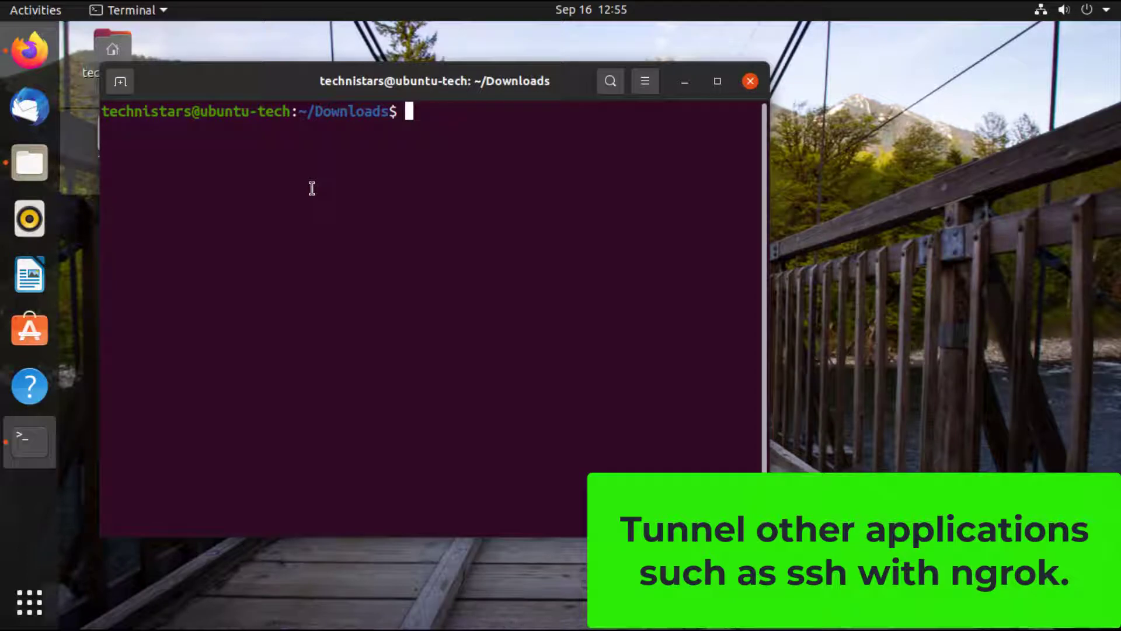
text(sudo ser)
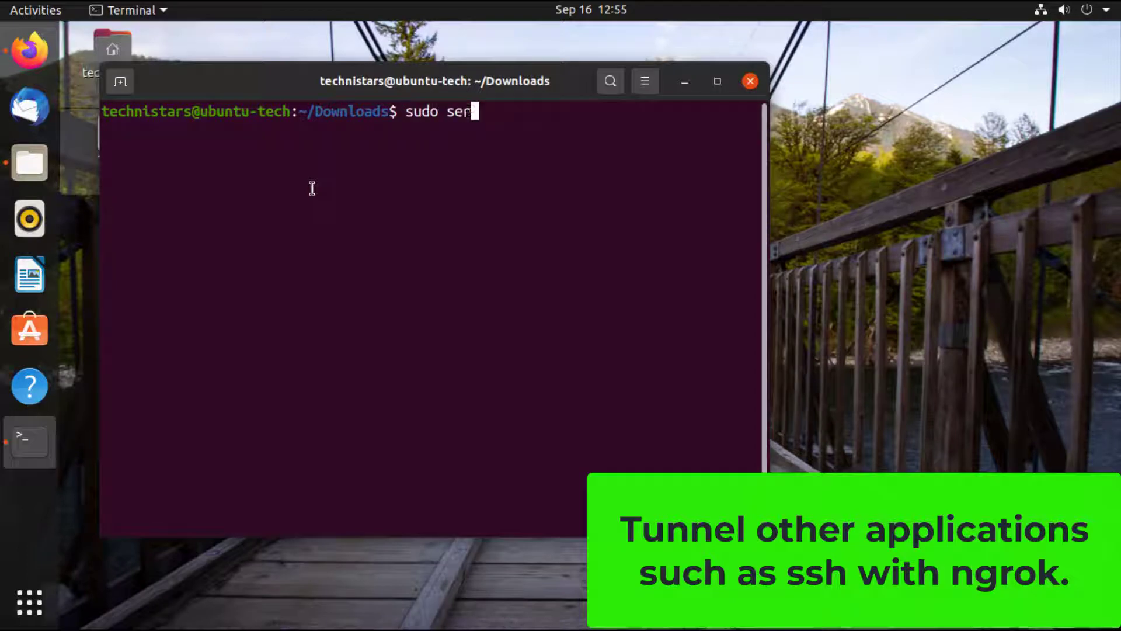
text(voc)
- Check 'sudo service ssh status', clear the screen, and run 'ngrok tcp 22'
key(BackSpace)
text(i)
text(ce ssh sta)
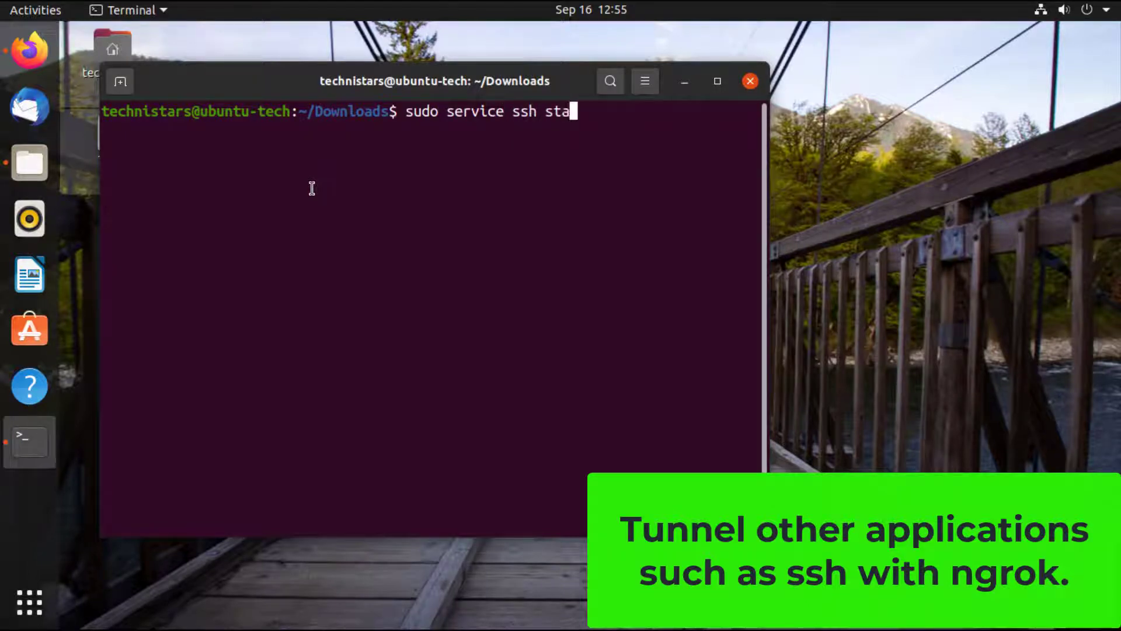
text(tus)
key(Return)
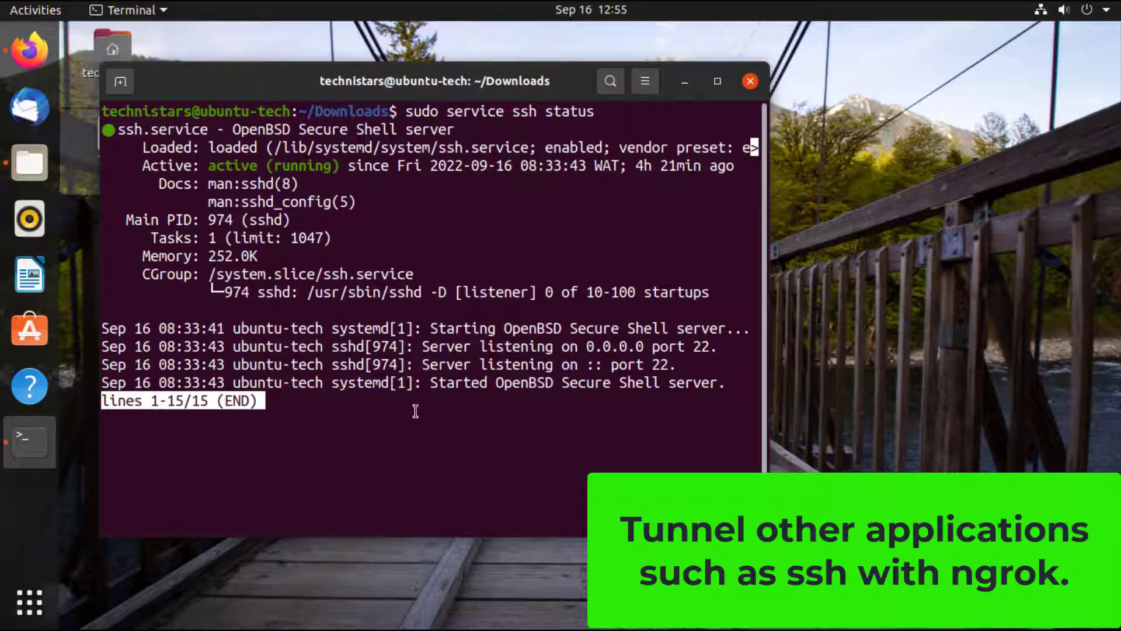
text(qclear)
key(Return)
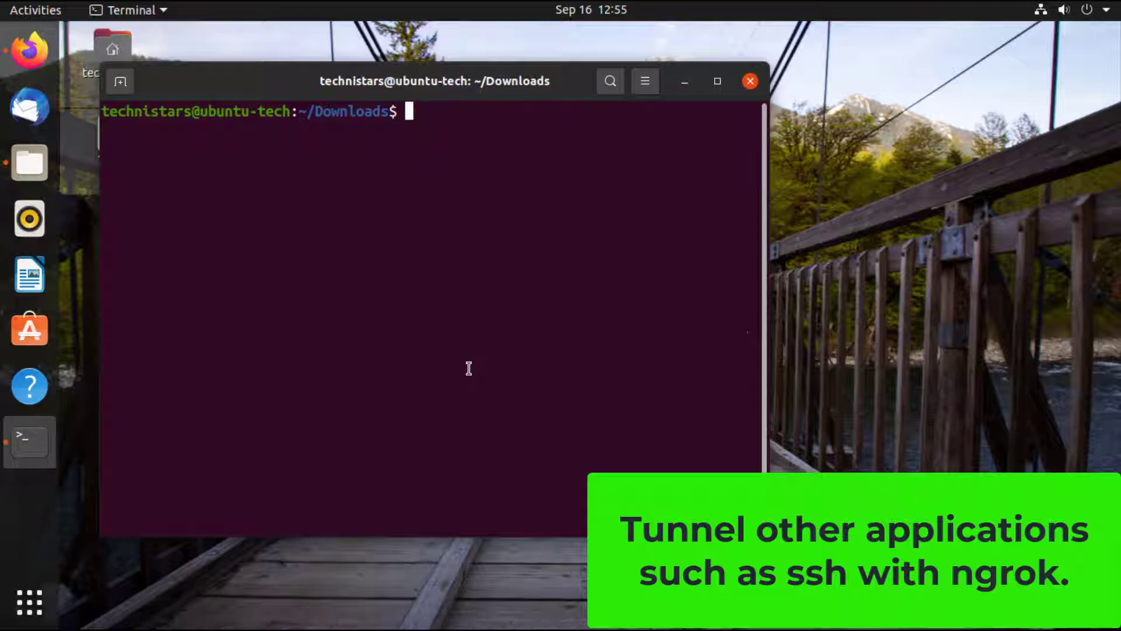
text(ng)
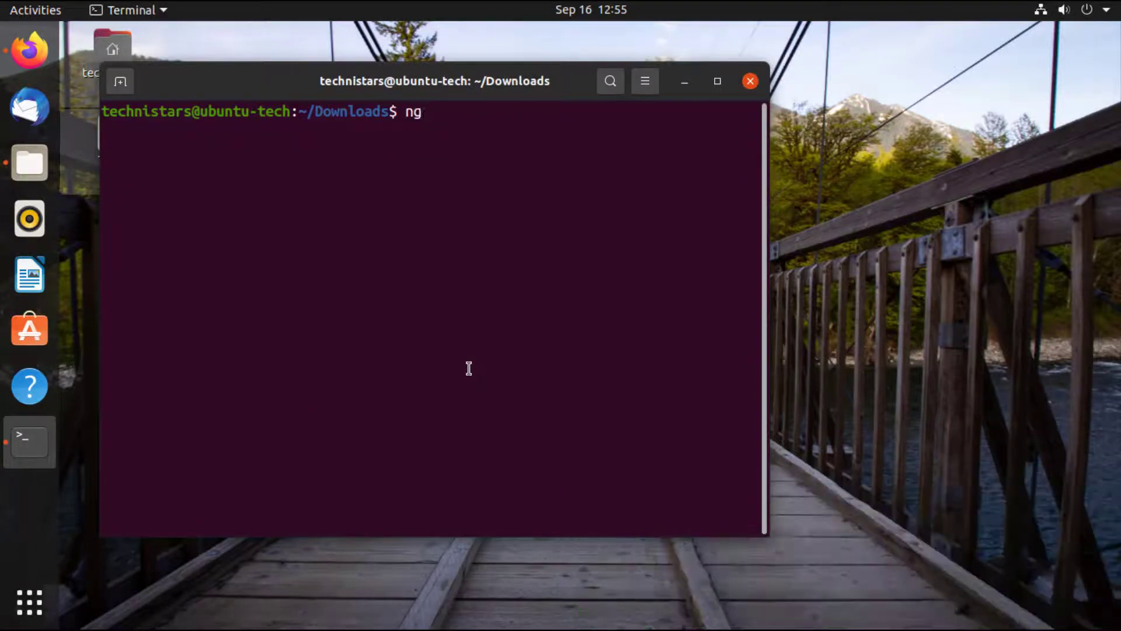
text(rok )
text(t)
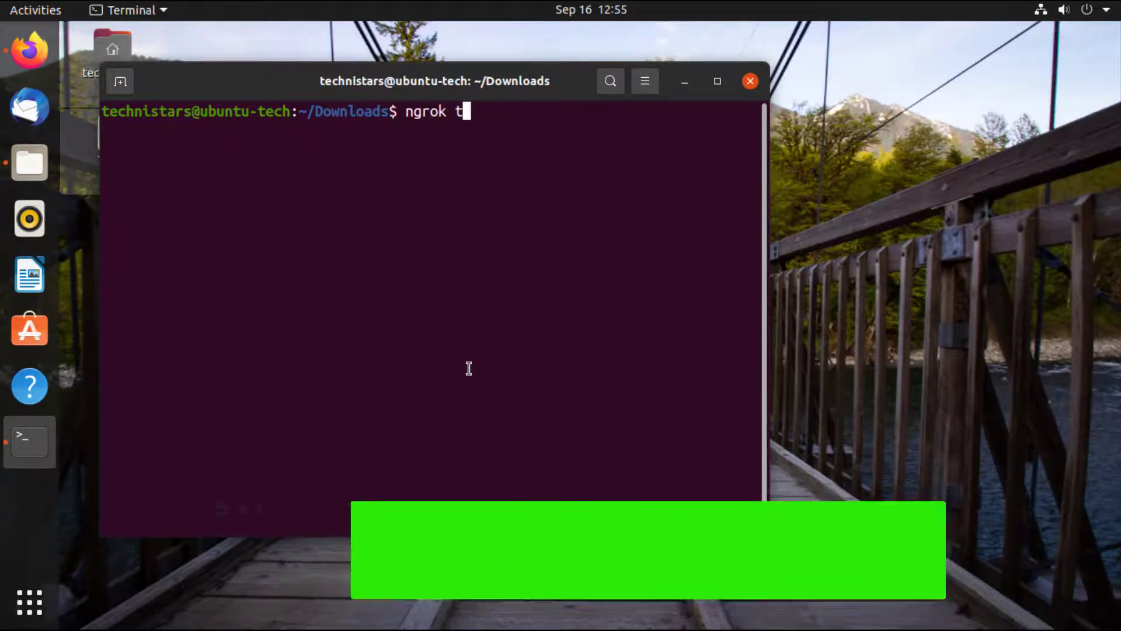
text(c)
text(p)
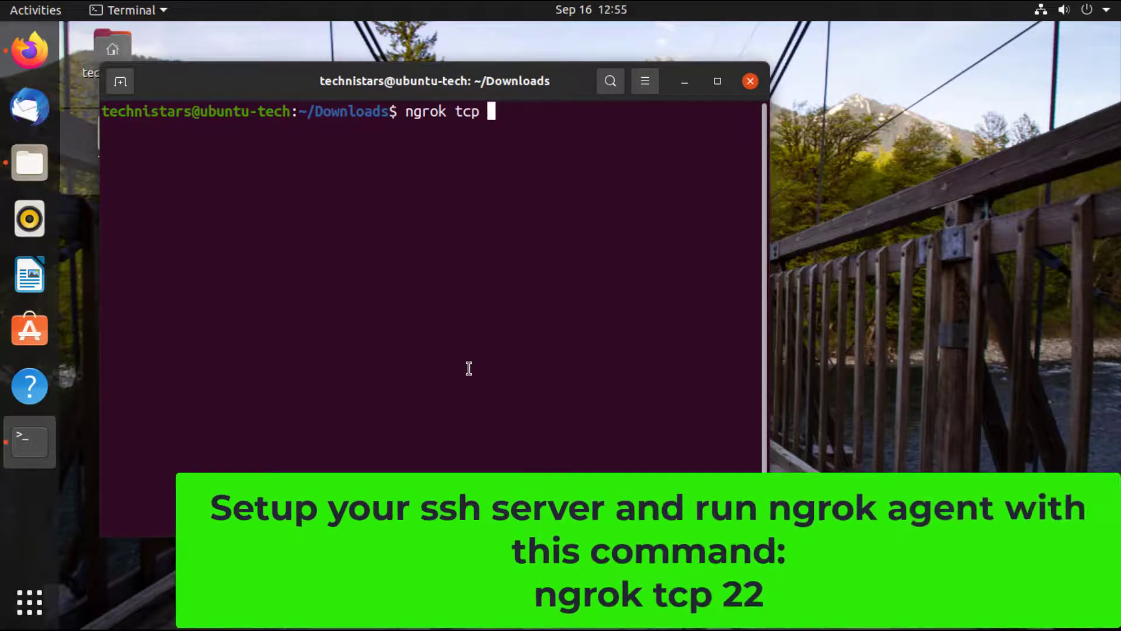
text( 22)
key(Return)
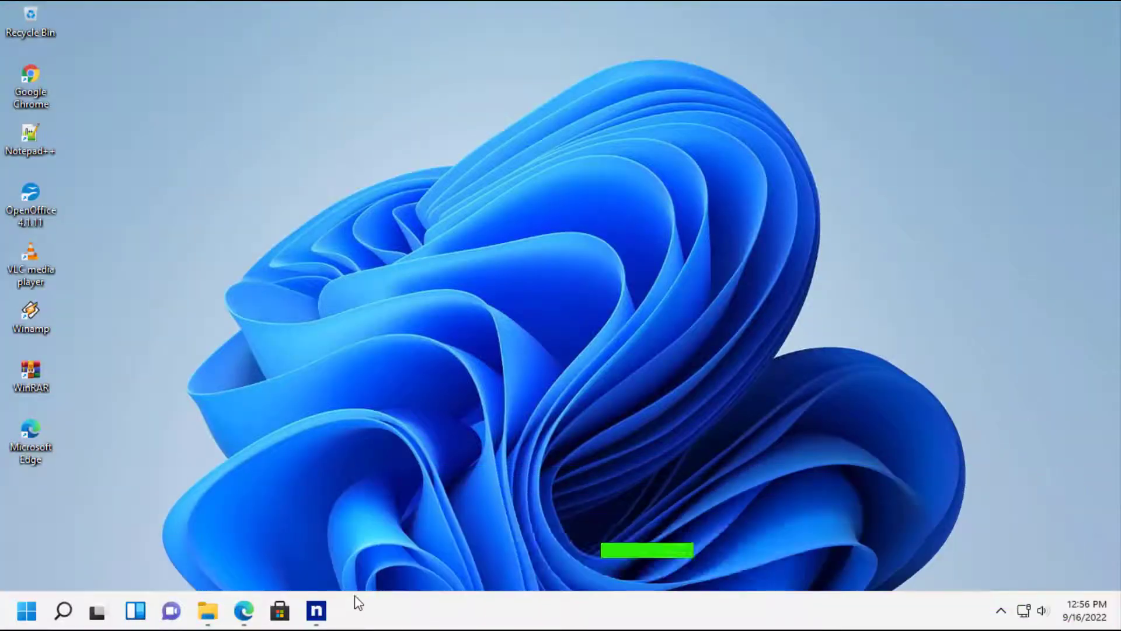
- In a new Command Prompt, SSH to 6.tcp.eu.ngrok.io port 15684, accepting the host key and entering the password
key(super+r)
text(cmd)
key(Return)
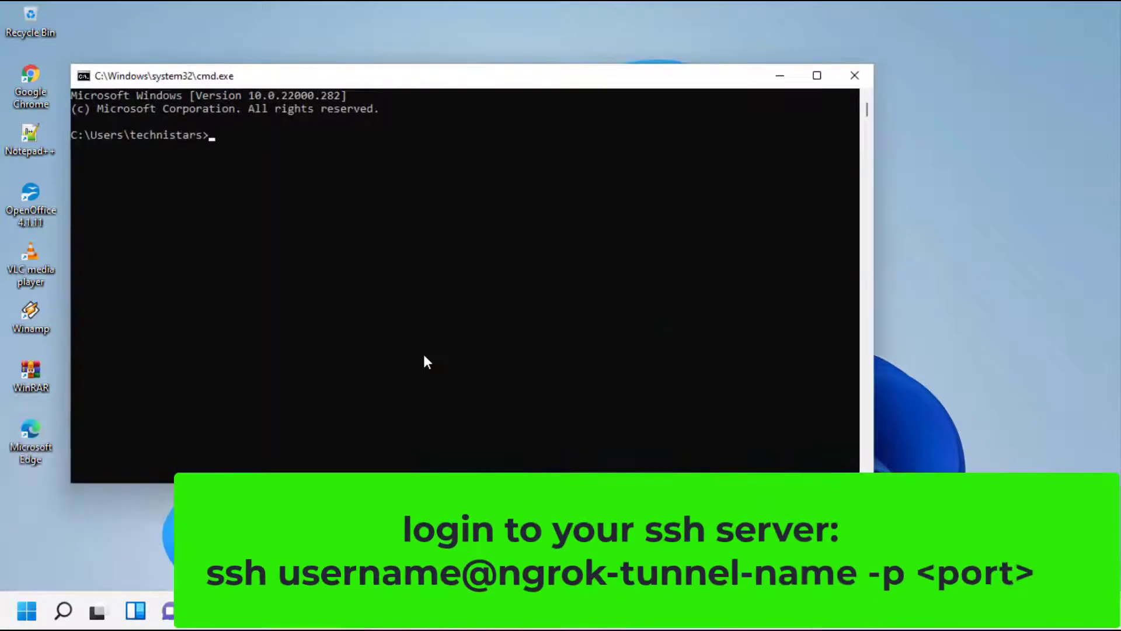
text(ssh technistars@6.tcp.eu)
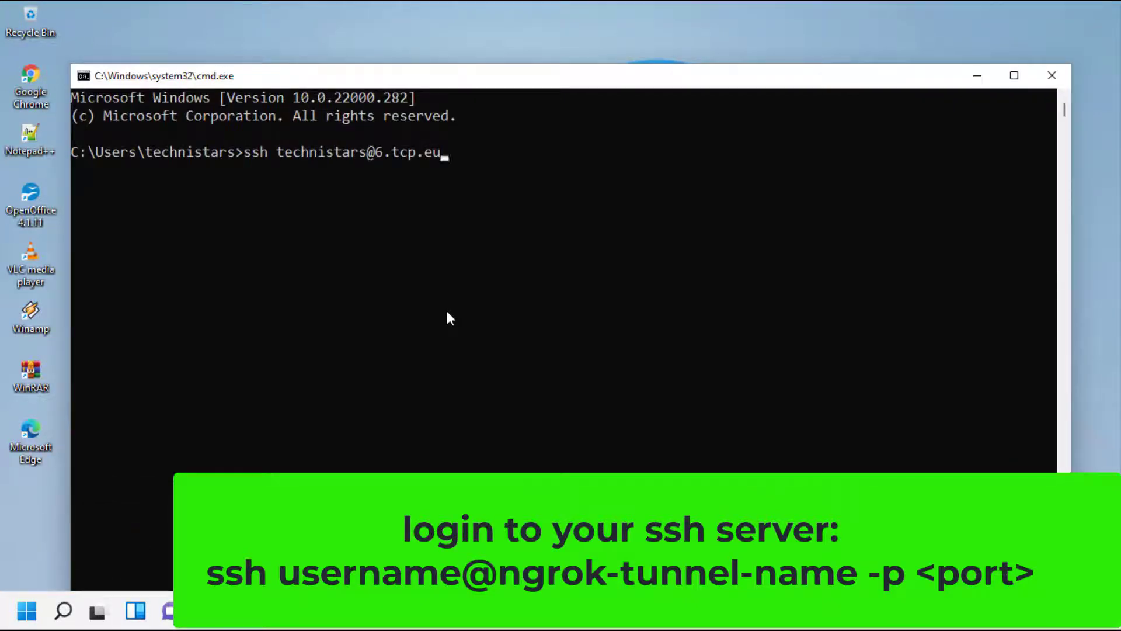
text(ng)
key(BackSpace)
key(BackSpace)
text(.n)
text(grok)
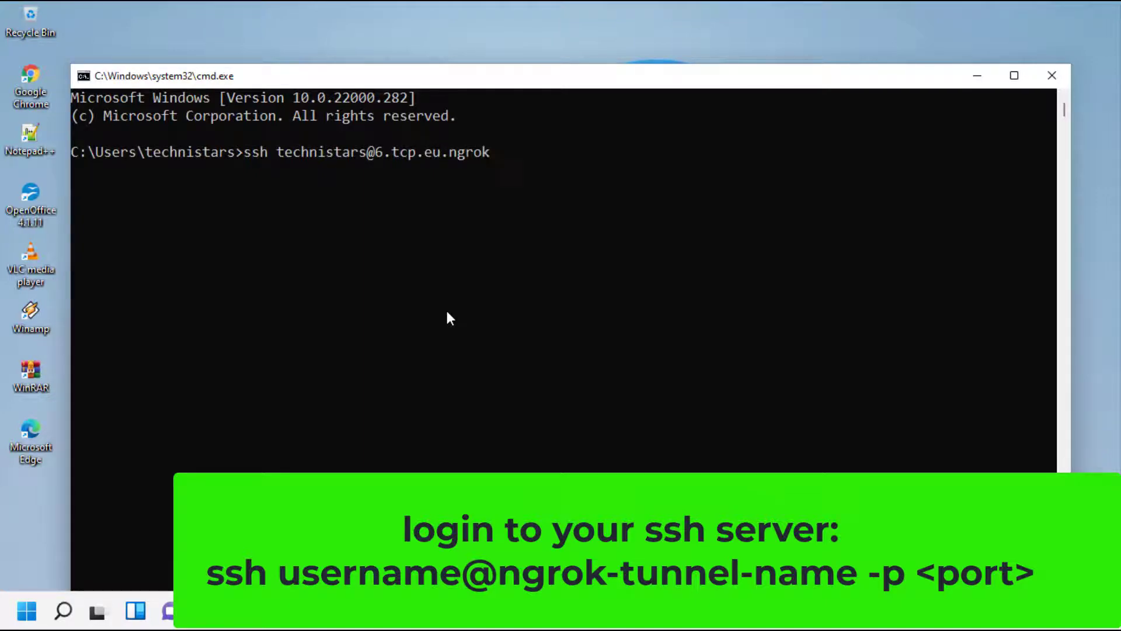
text(.io )
text(-p 1)
text(56)
text(84)
key(Return)
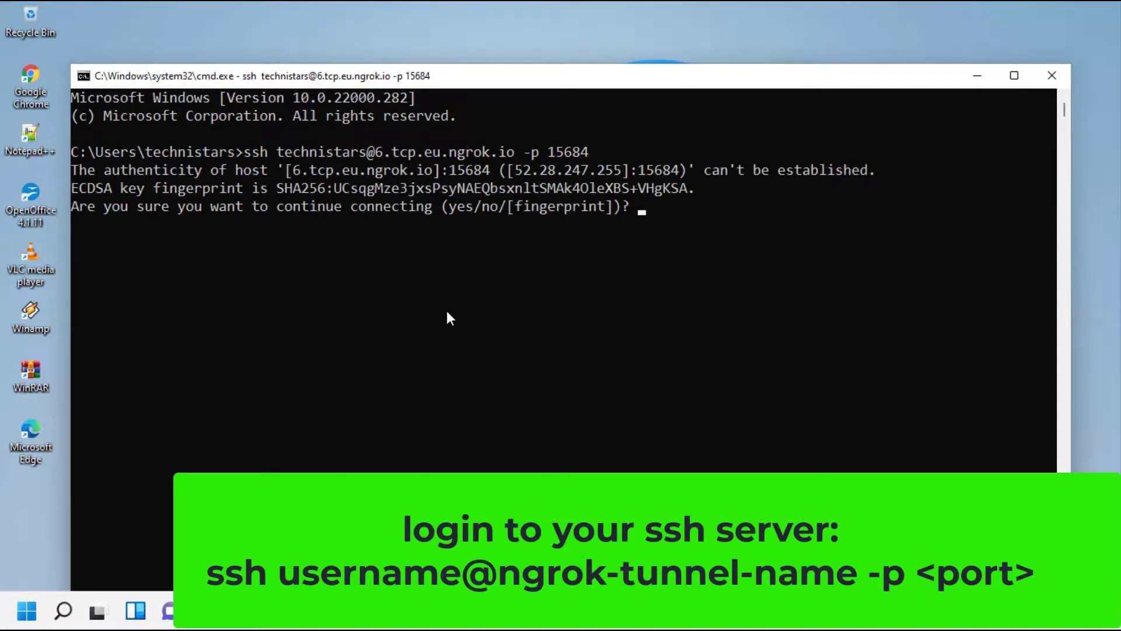
text(es)
key(Return)
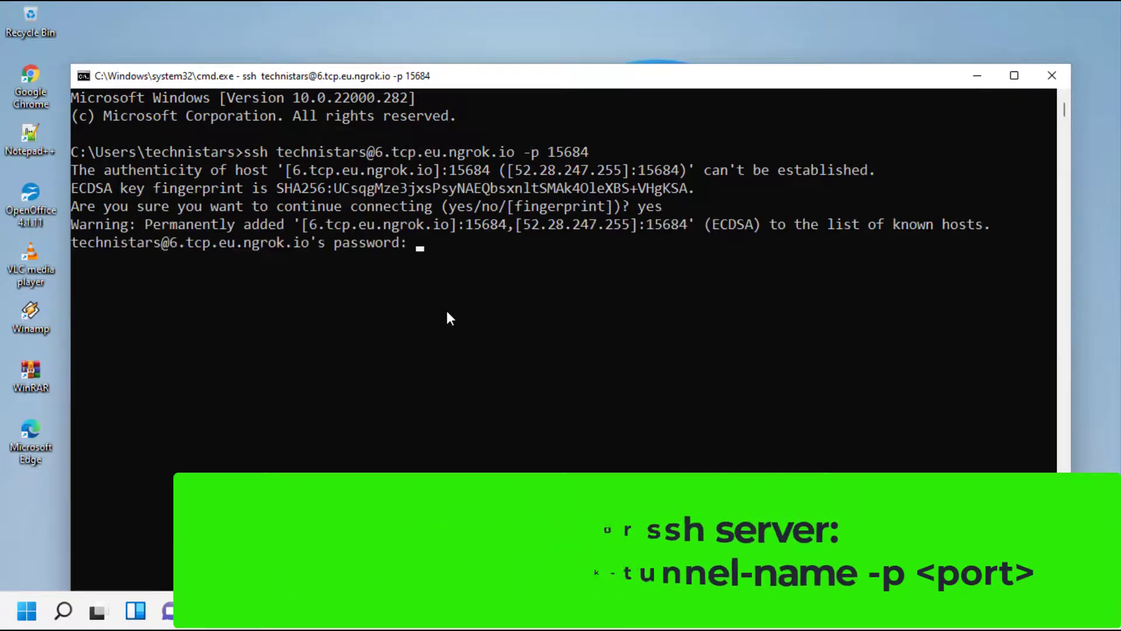
key(Return)
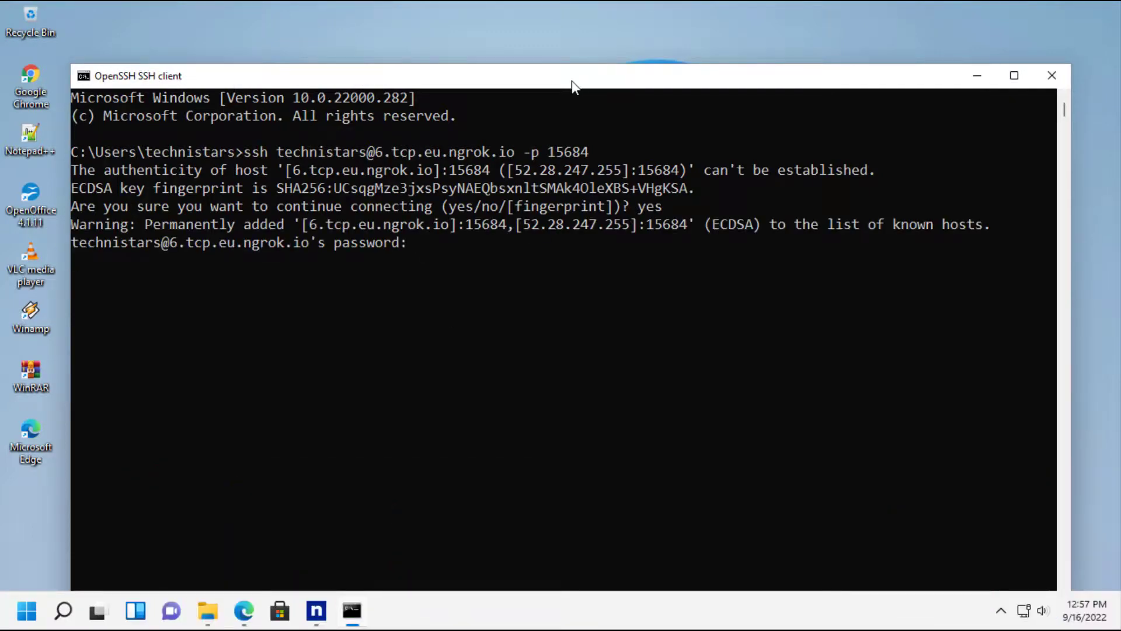
drag(572, 80, 569, 46)
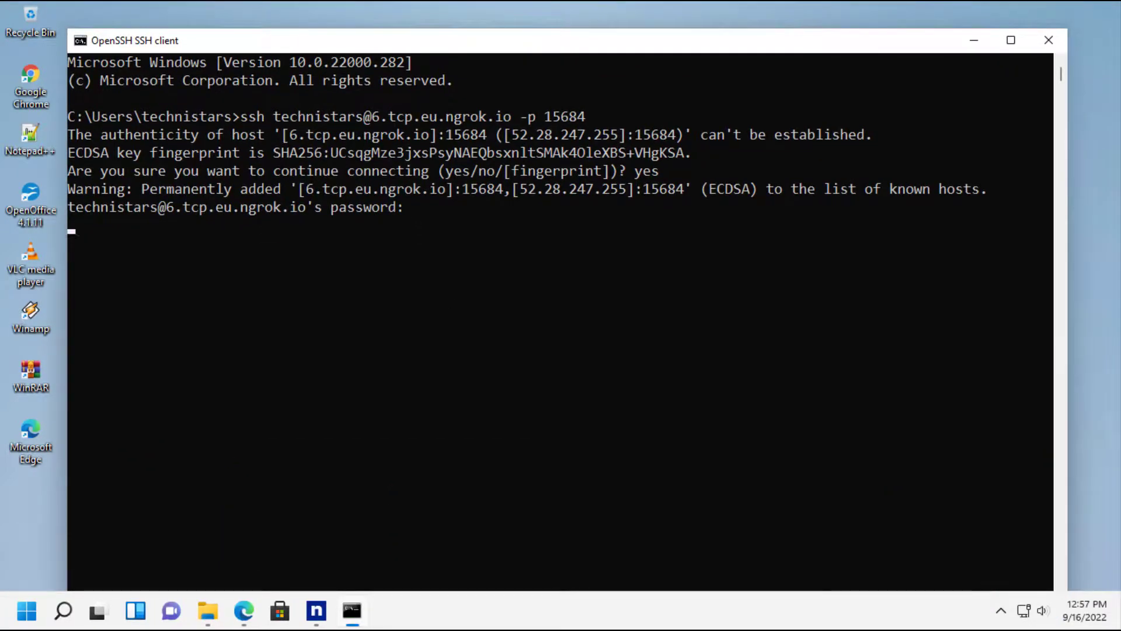